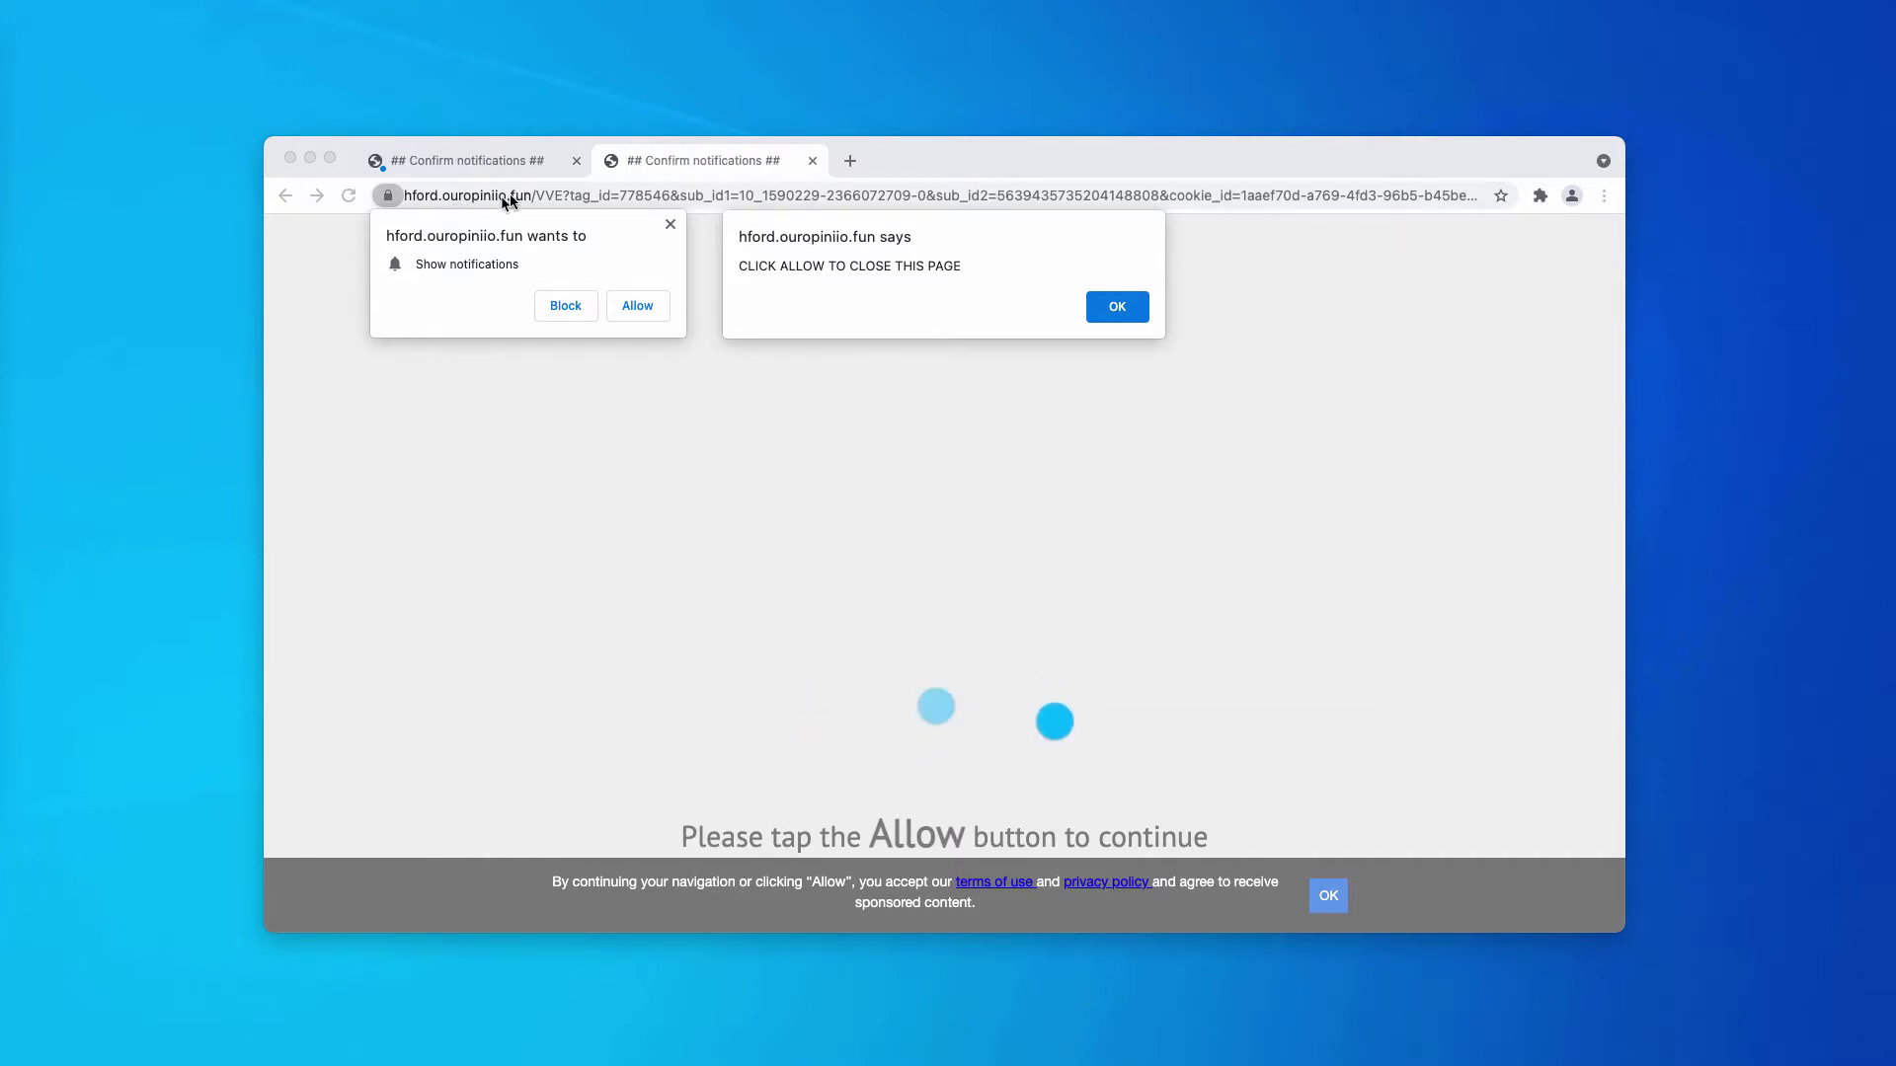
Dismiss the 'CLICK ALLOW TO CLOSE THIS PAGE' alert on the qaqrp.ouropiniio.fun tab.
click(522, 158)
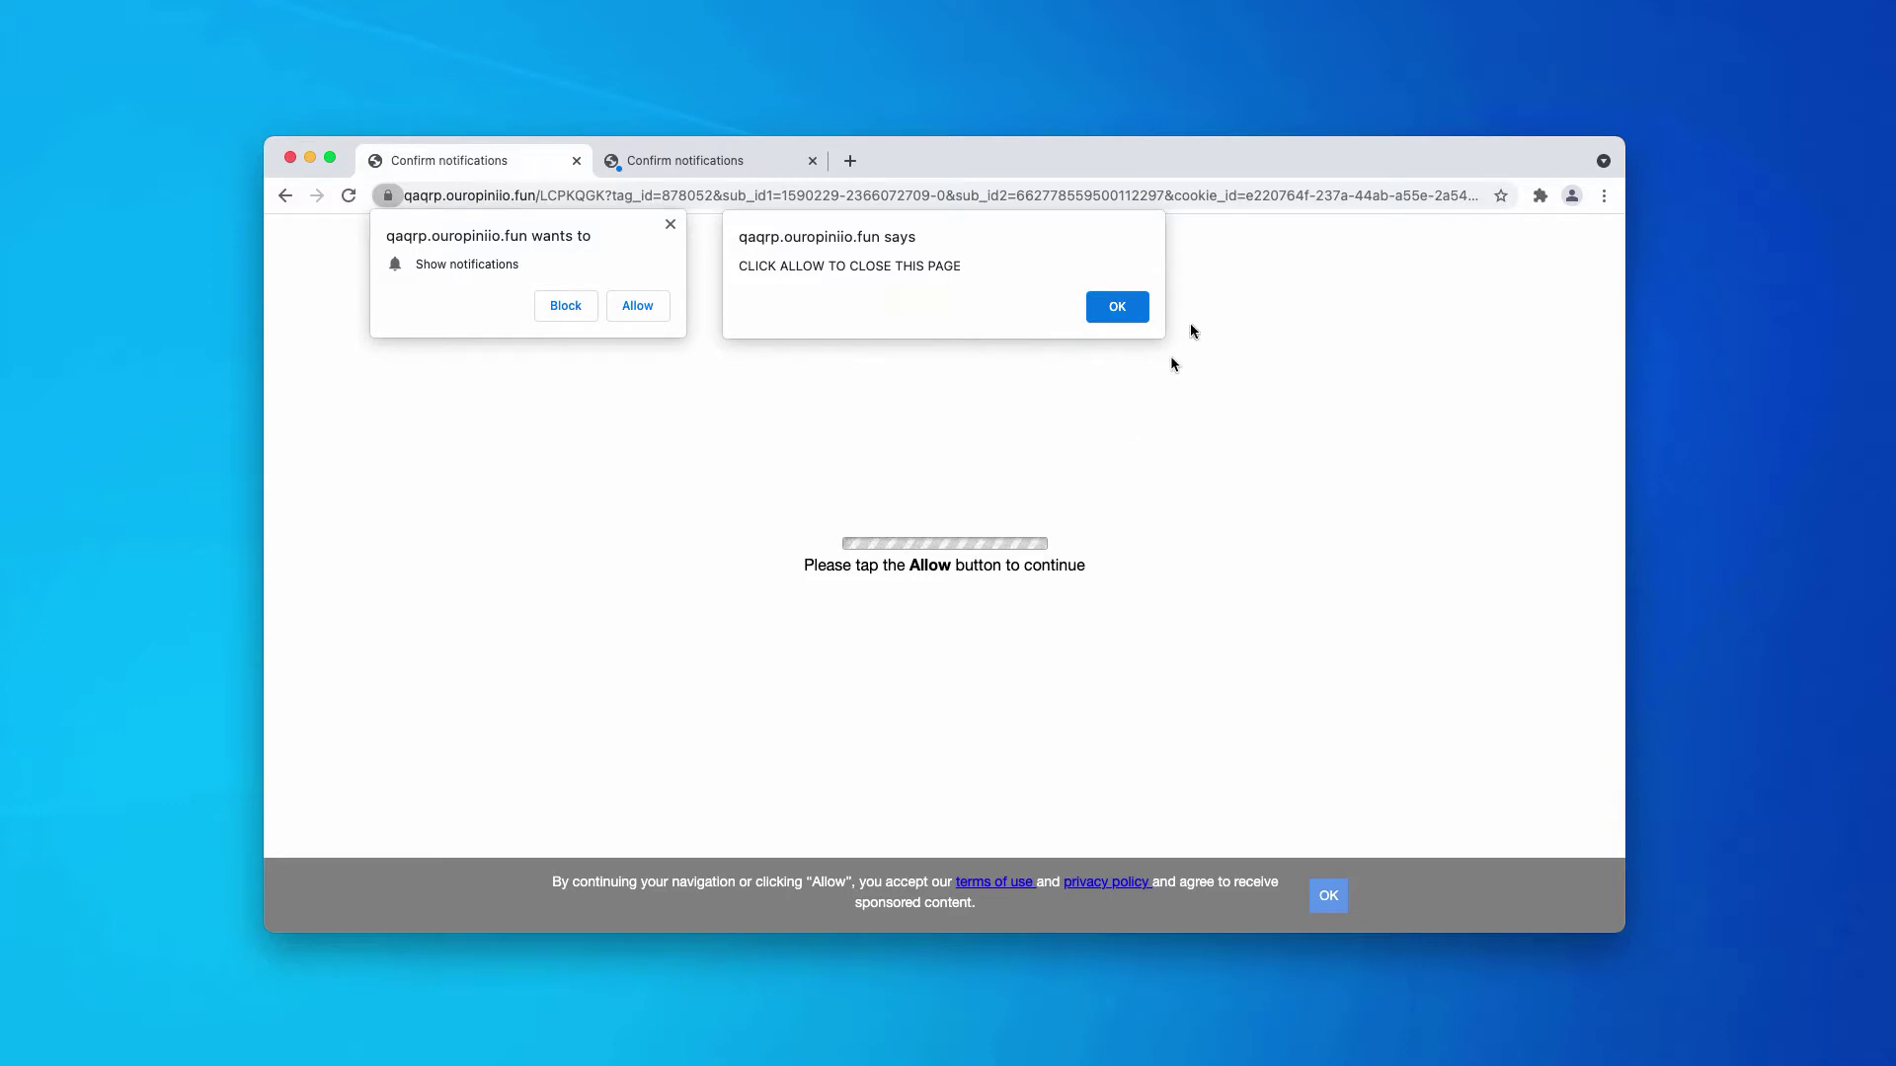
click(1112, 312)
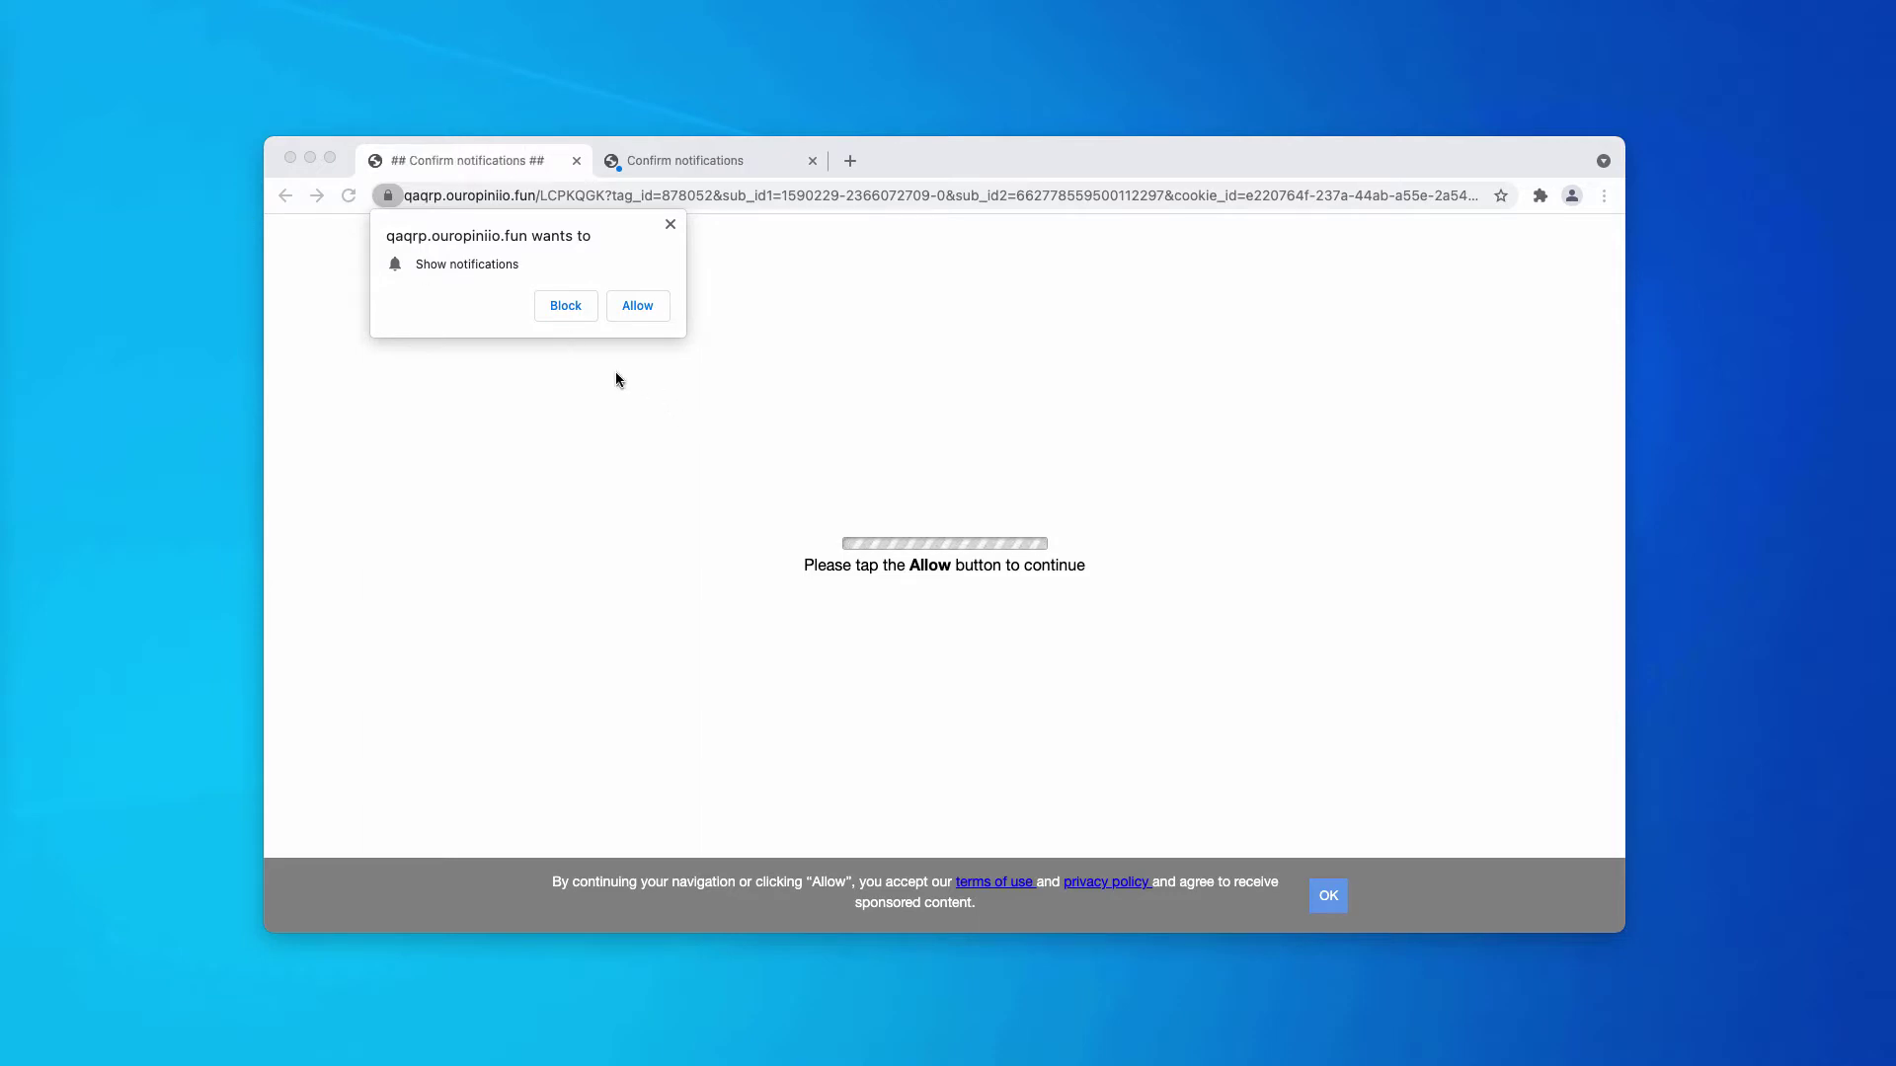
click(731, 164)
Allow notifications for qaqrp.ouropiniio.fun and close the news-central.org tab.
click(512, 158)
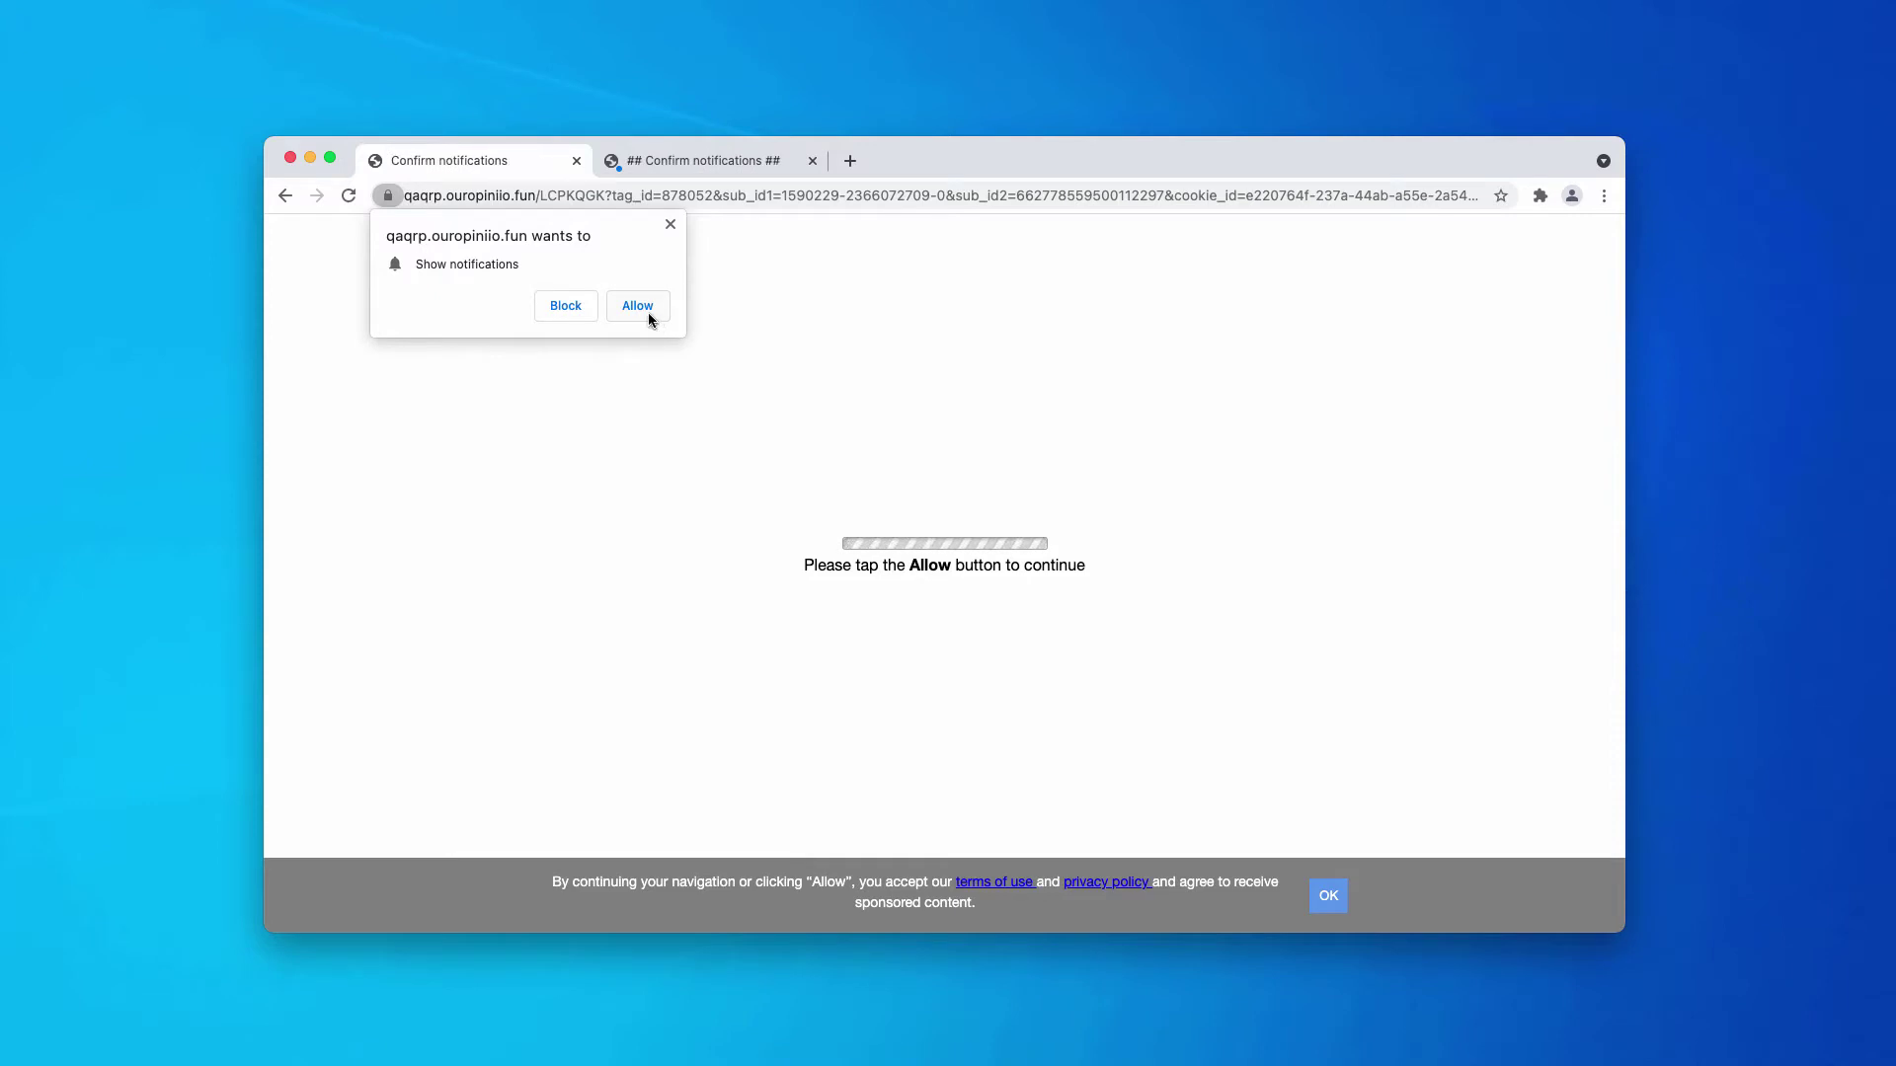
click(648, 312)
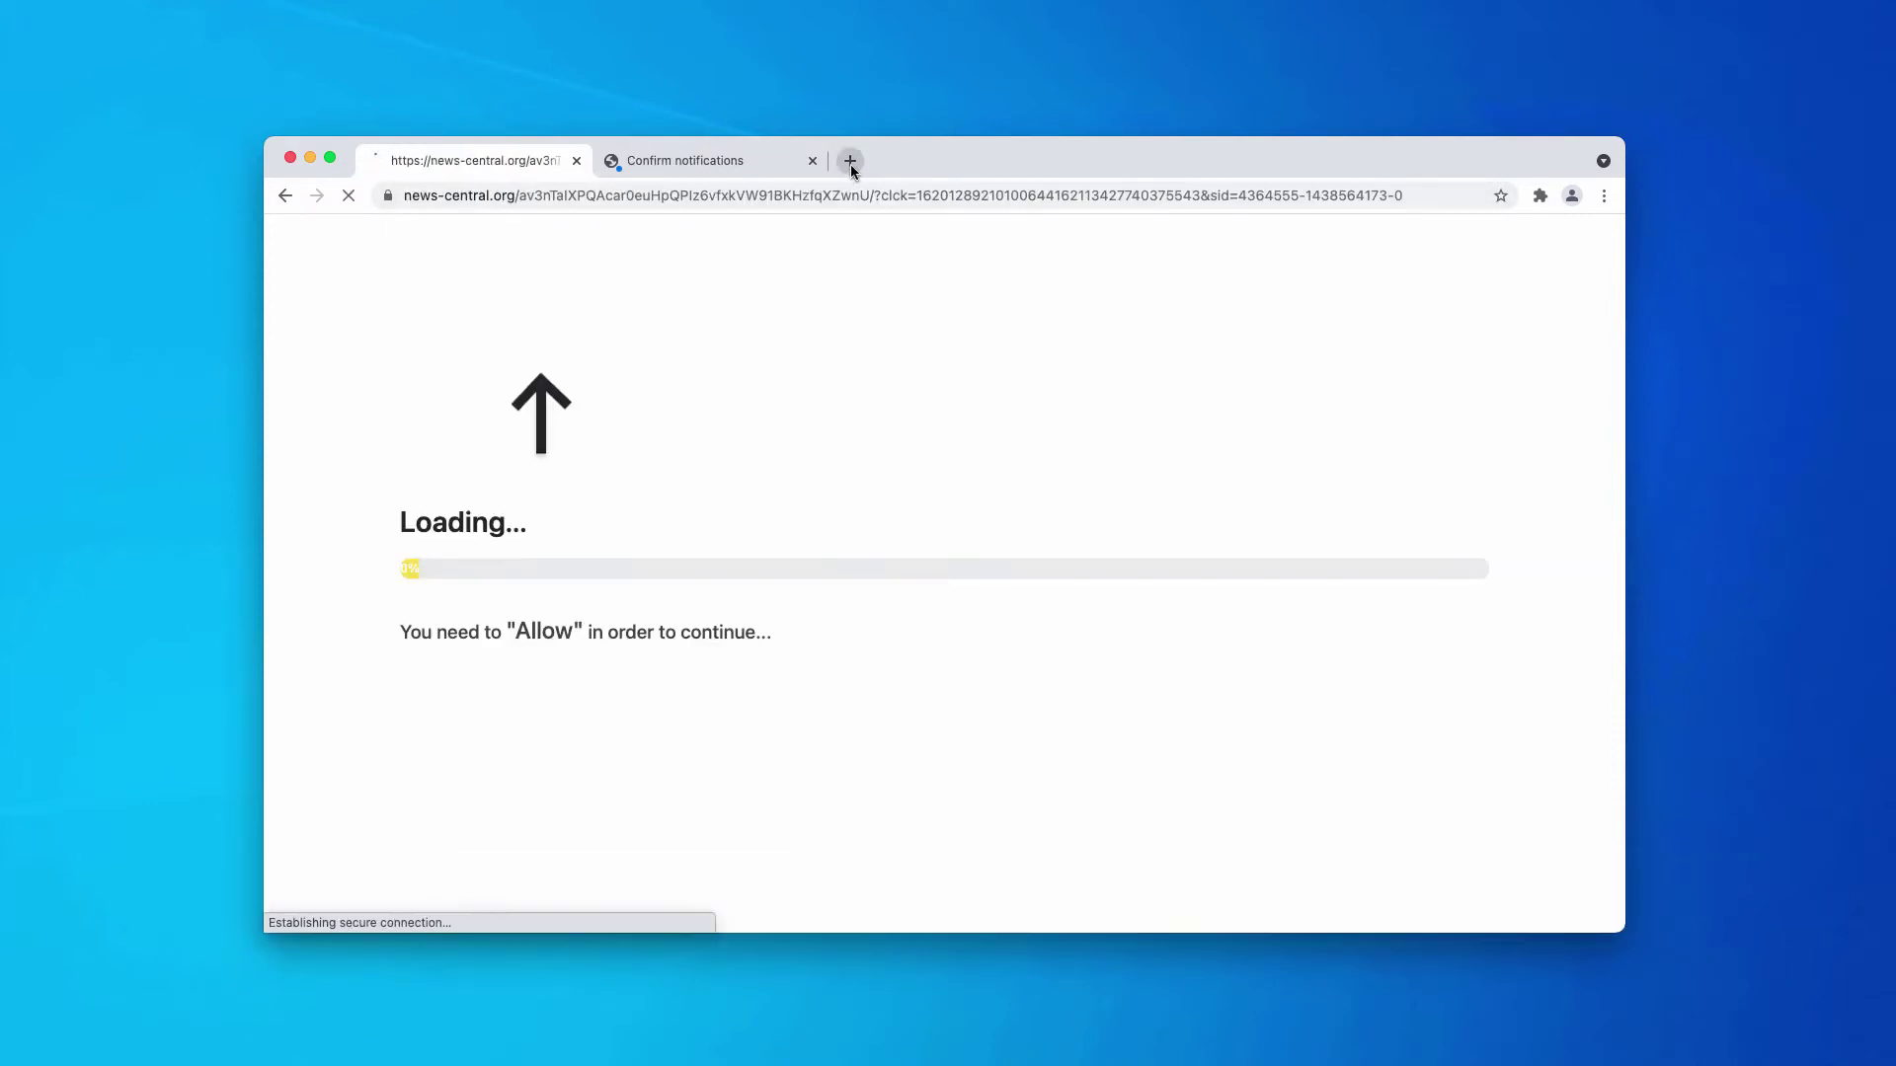
click(482, 162)
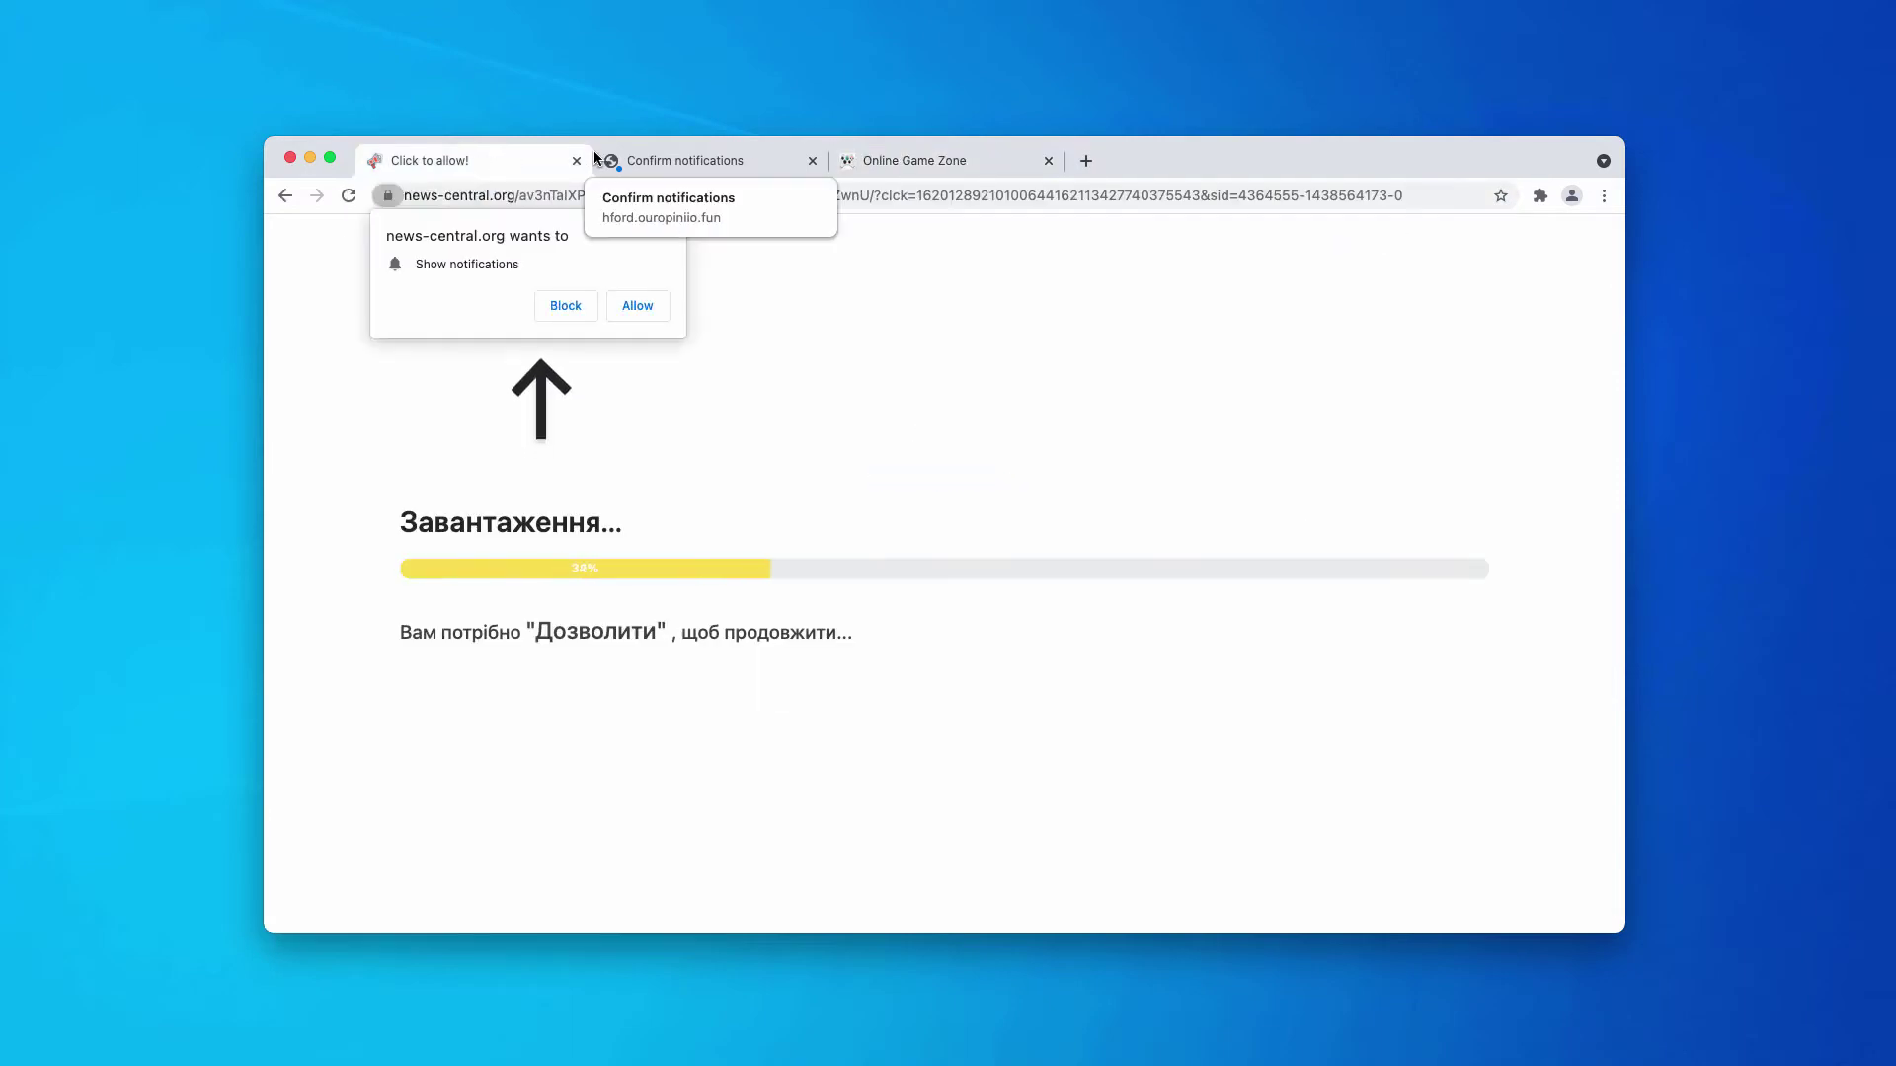
click(679, 162)
click(486, 158)
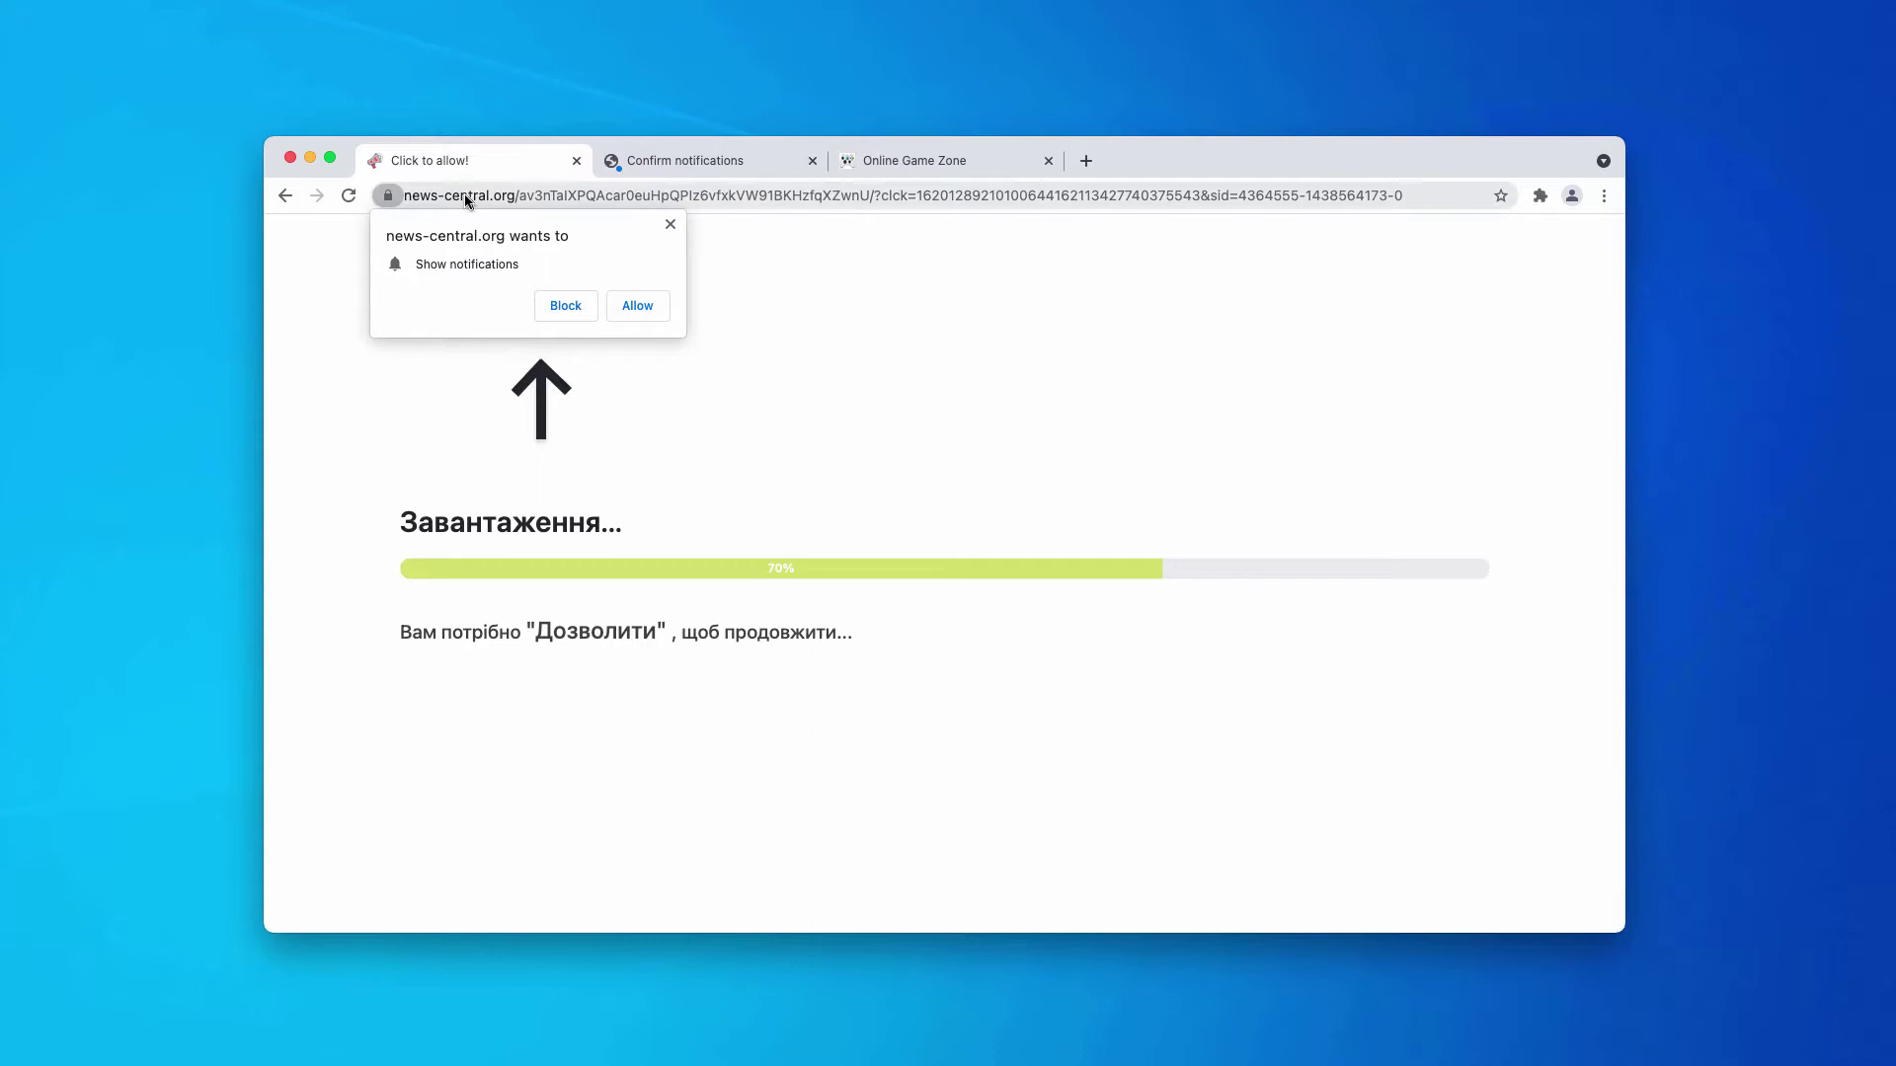
click(1034, 161)
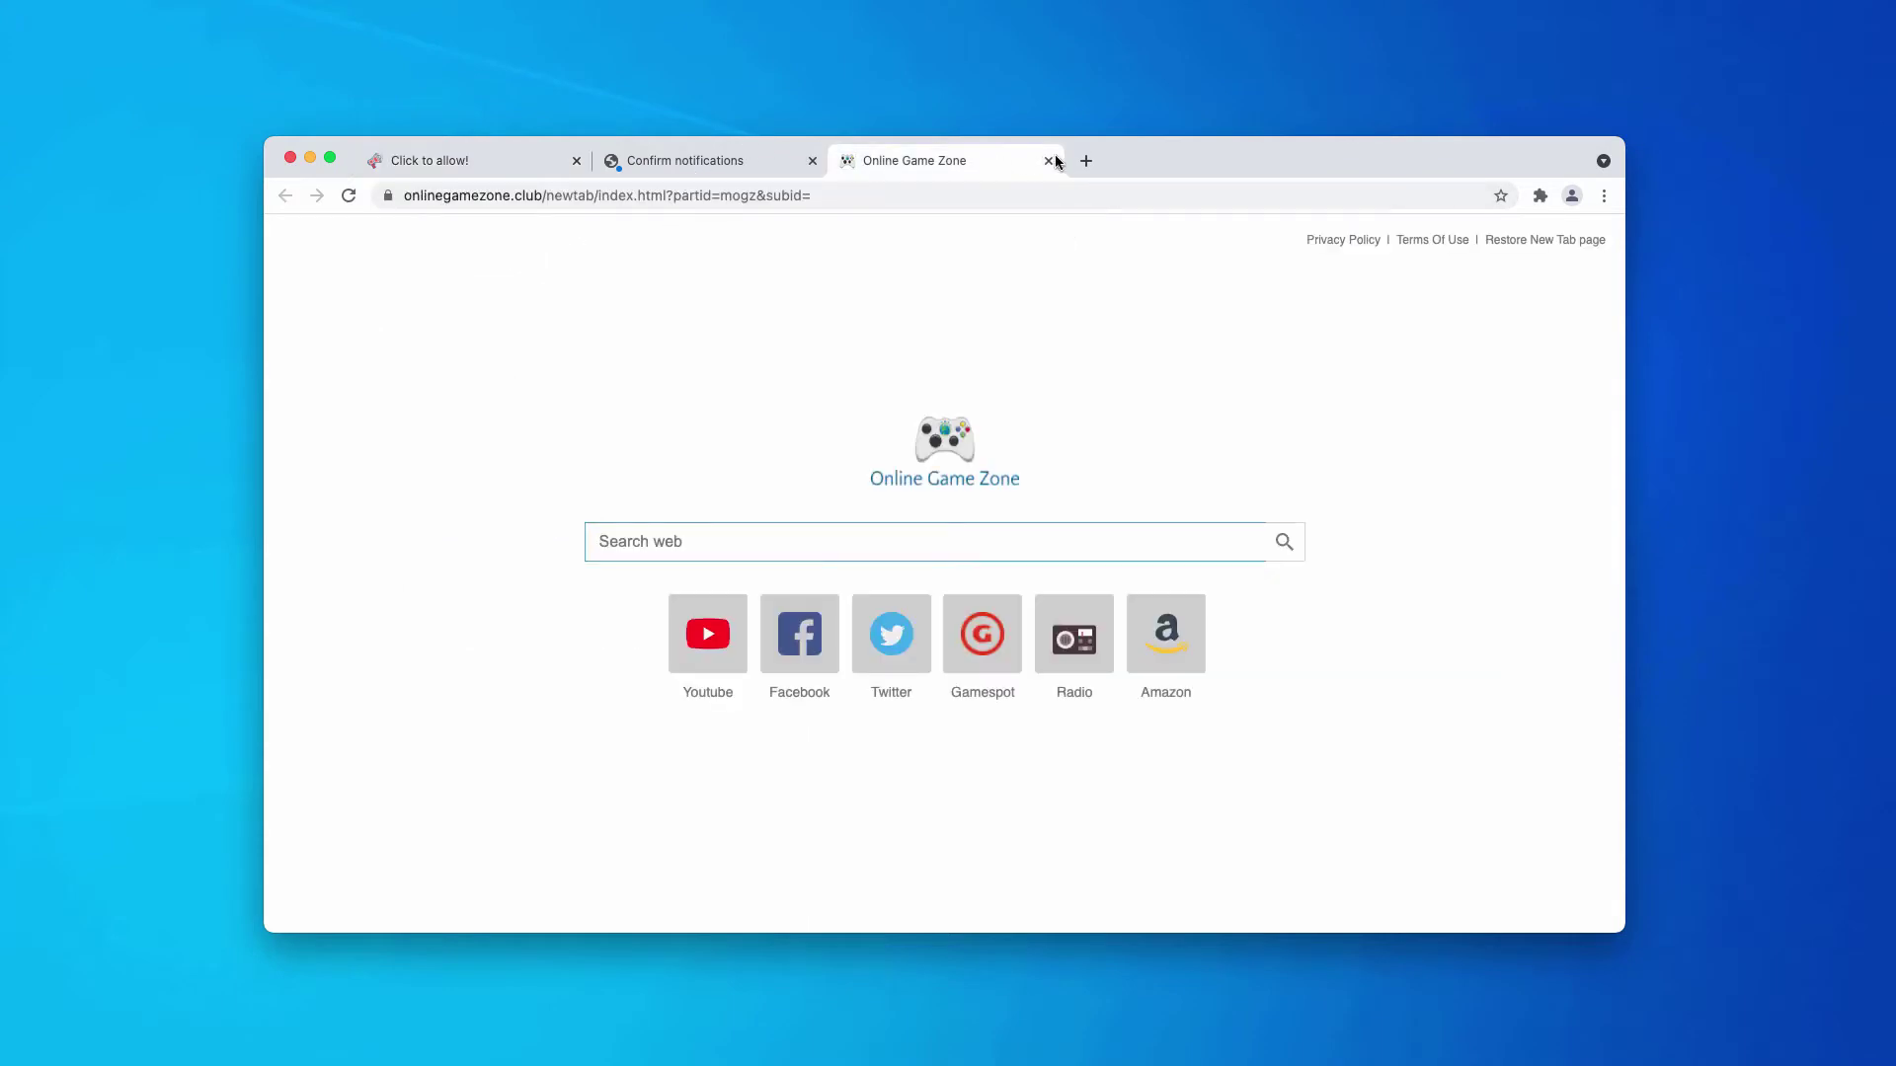
click(691, 160)
click(490, 165)
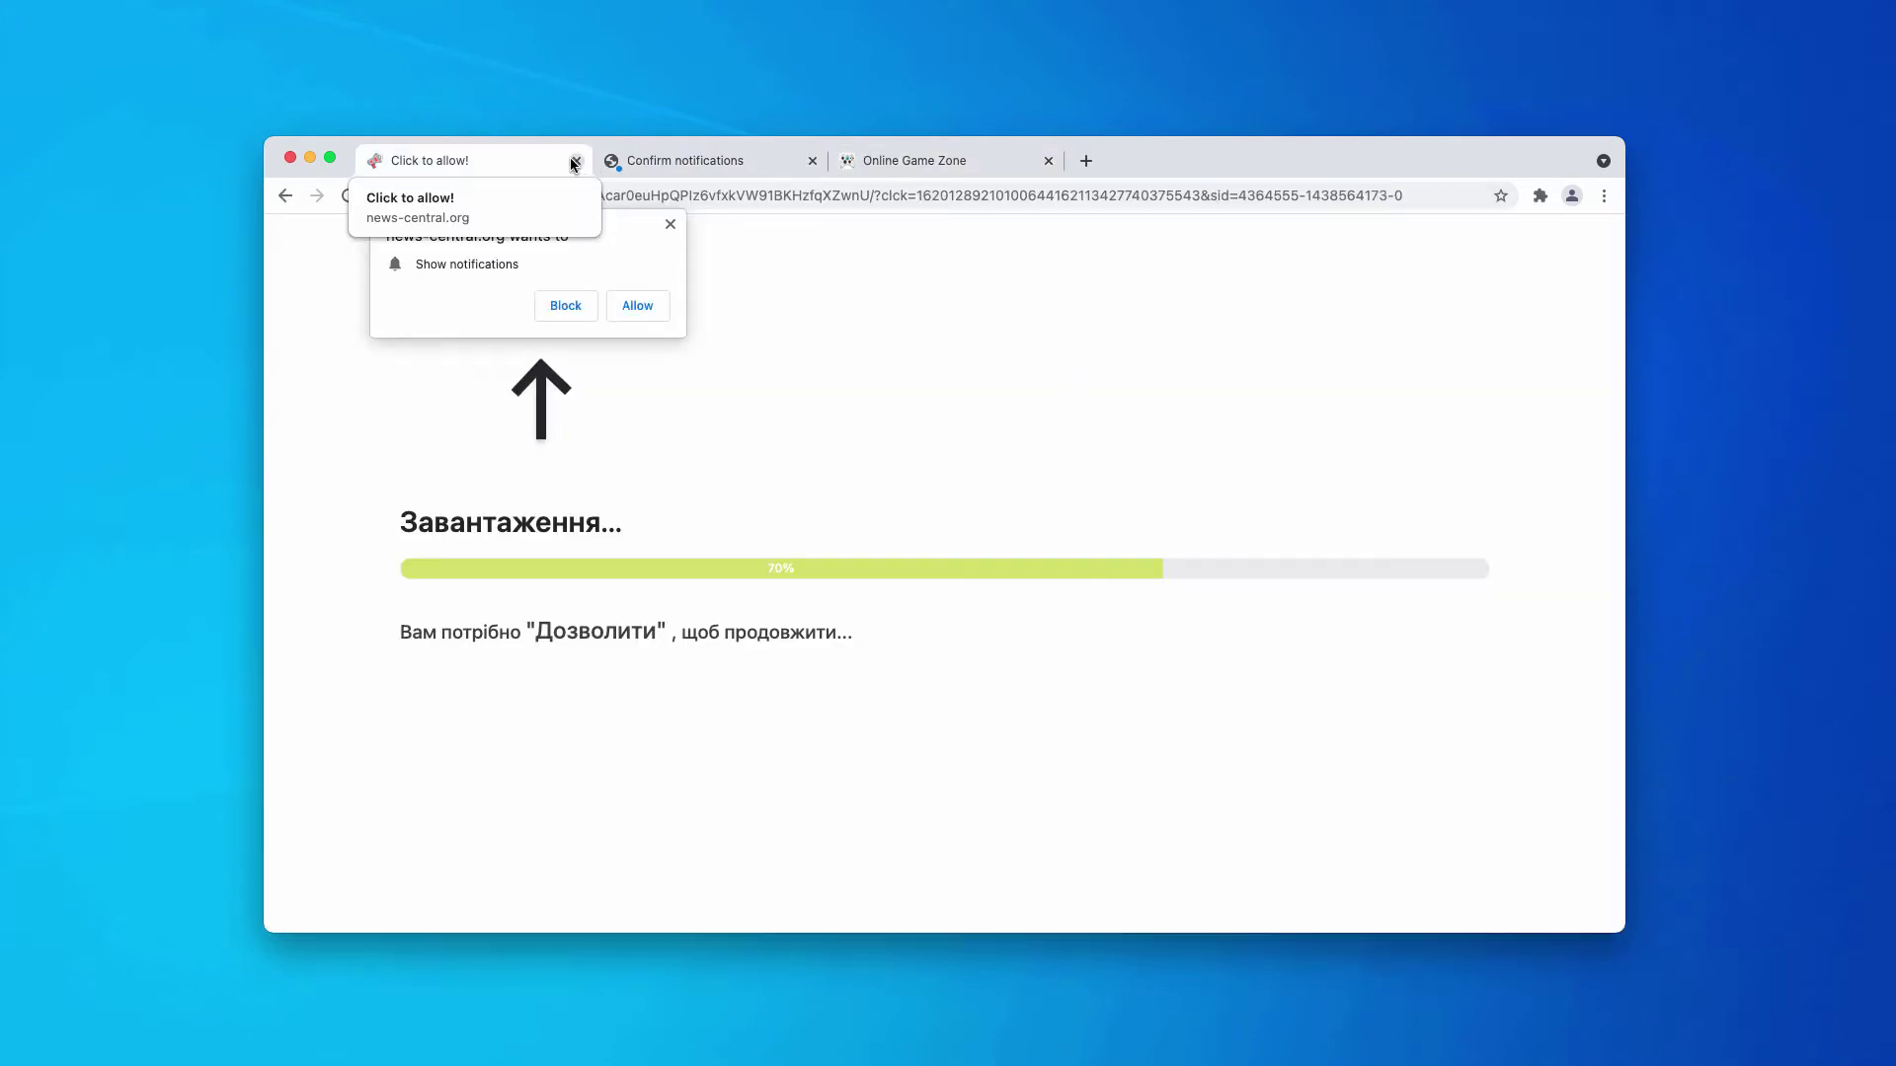
click(577, 161)
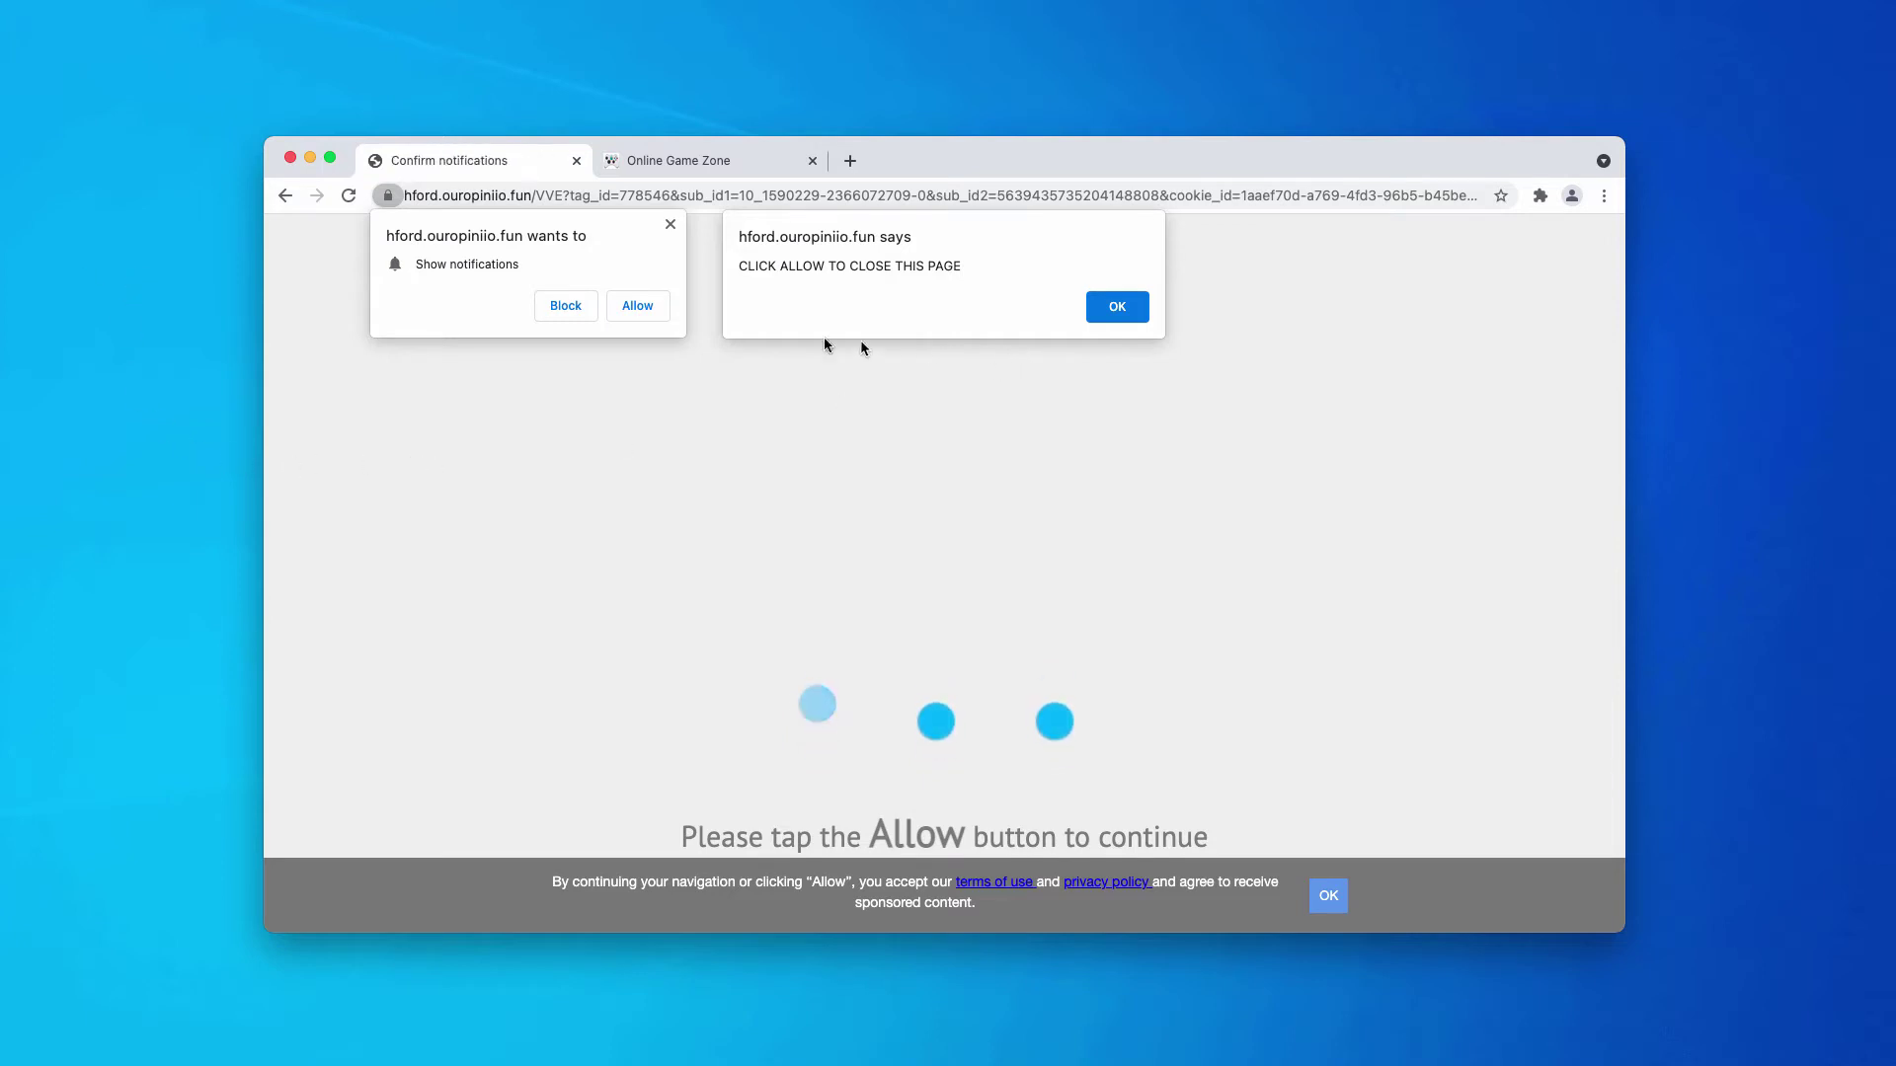
Allow notifications for hford.ouropiniio.fun, close the Gearbest tab, and open a new tab.
click(642, 305)
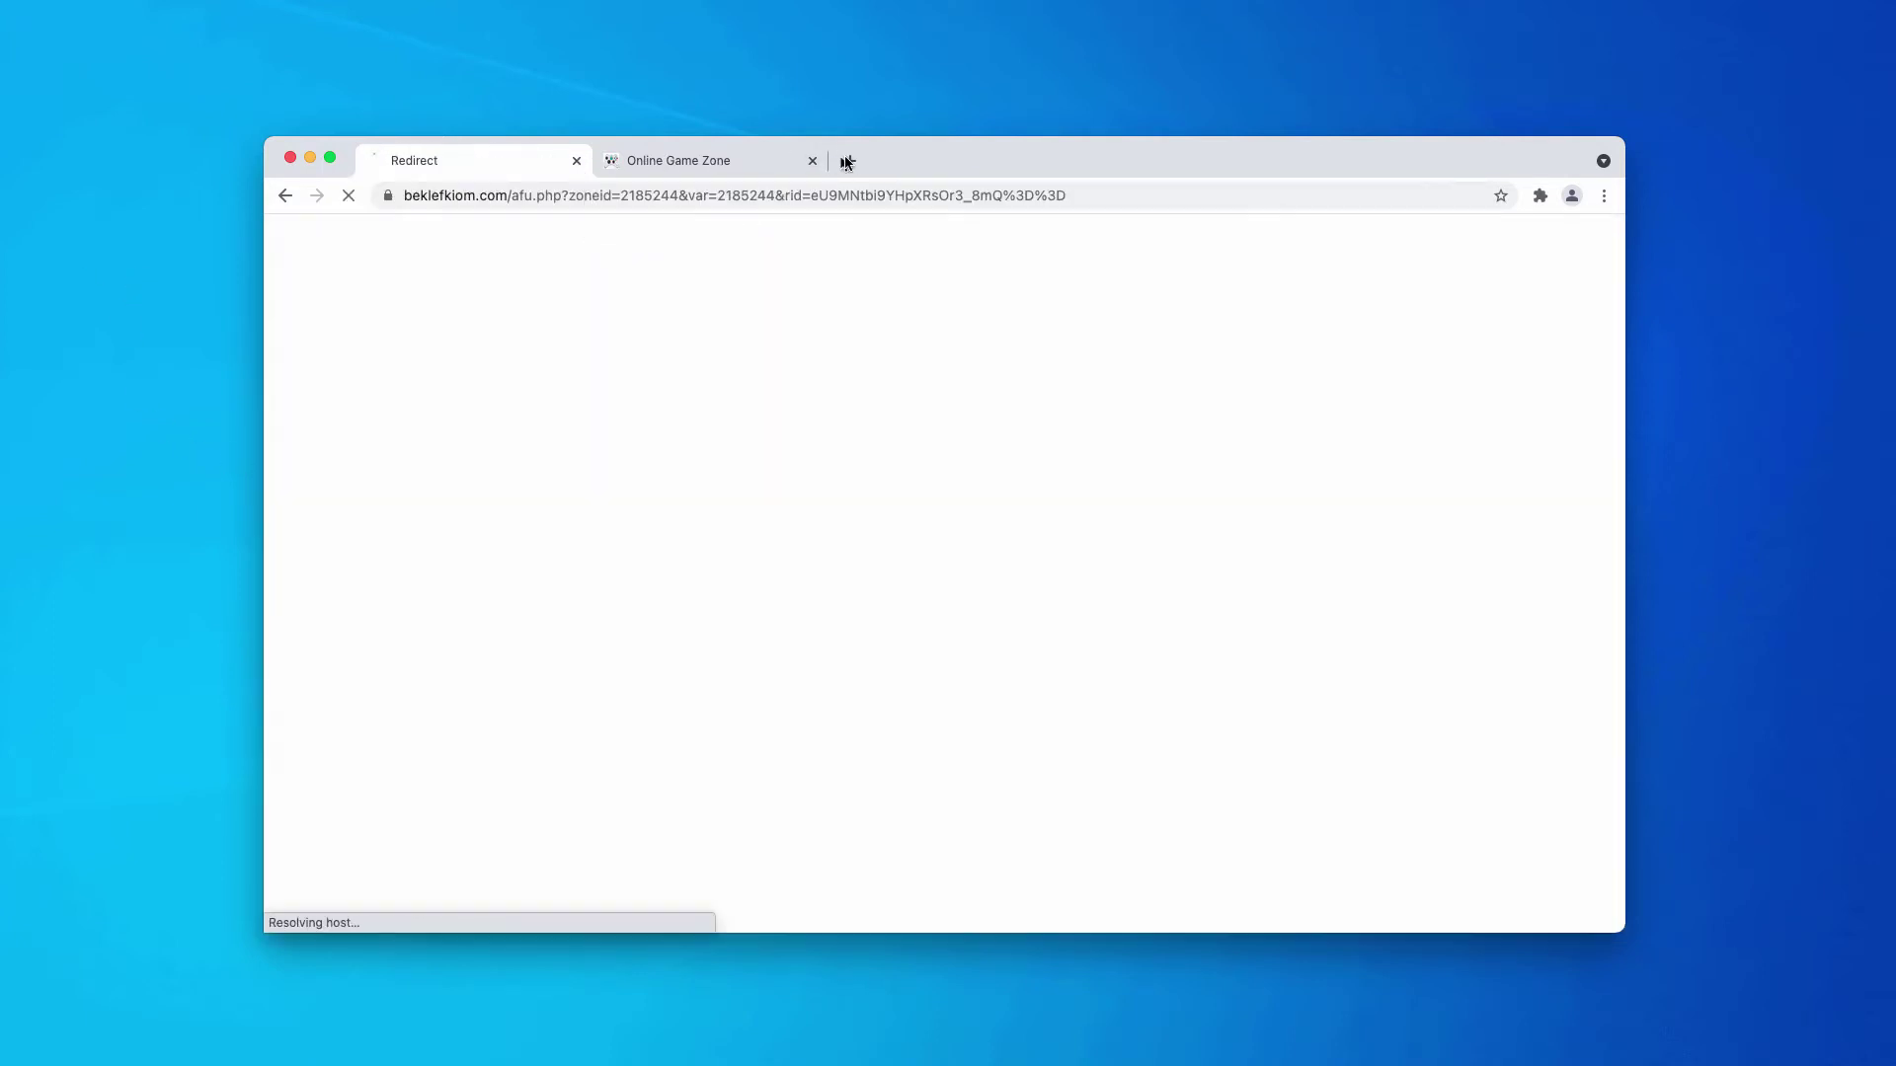
click(514, 161)
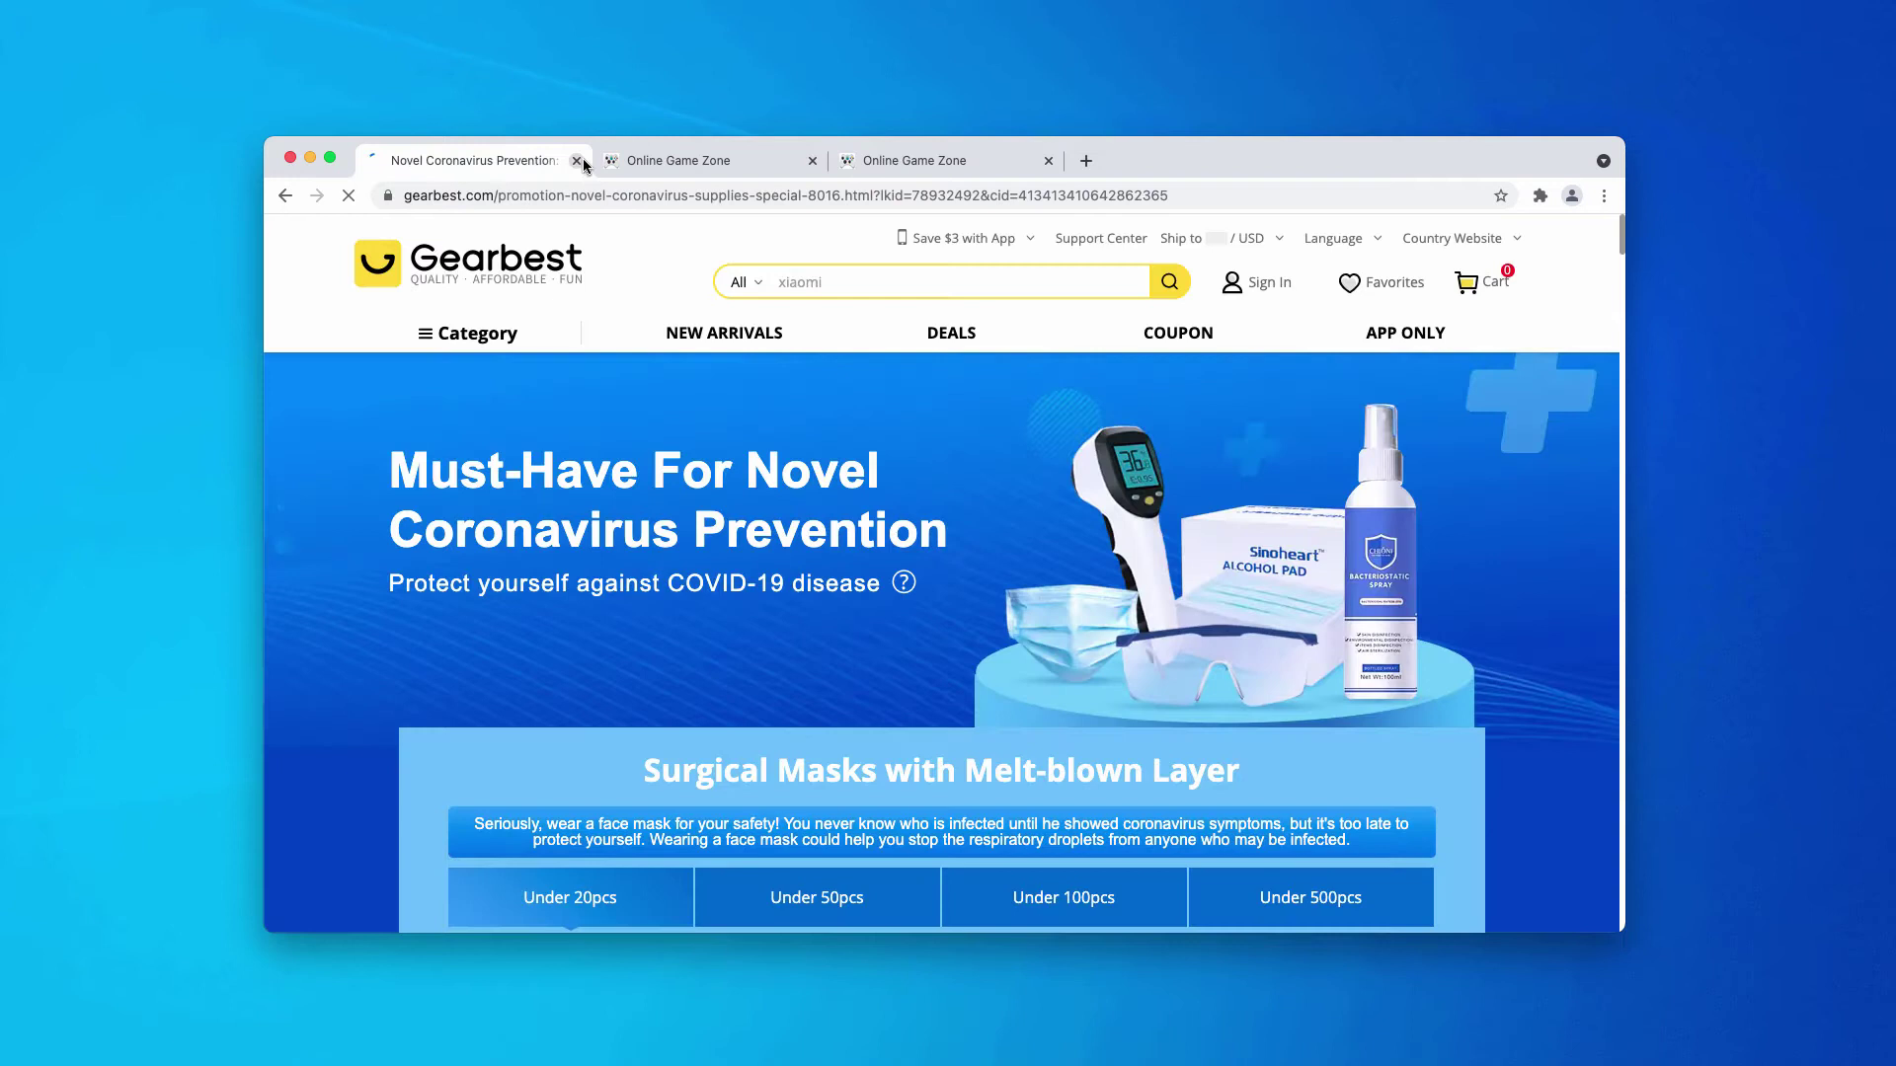
click(577, 160)
click(760, 170)
click(850, 161)
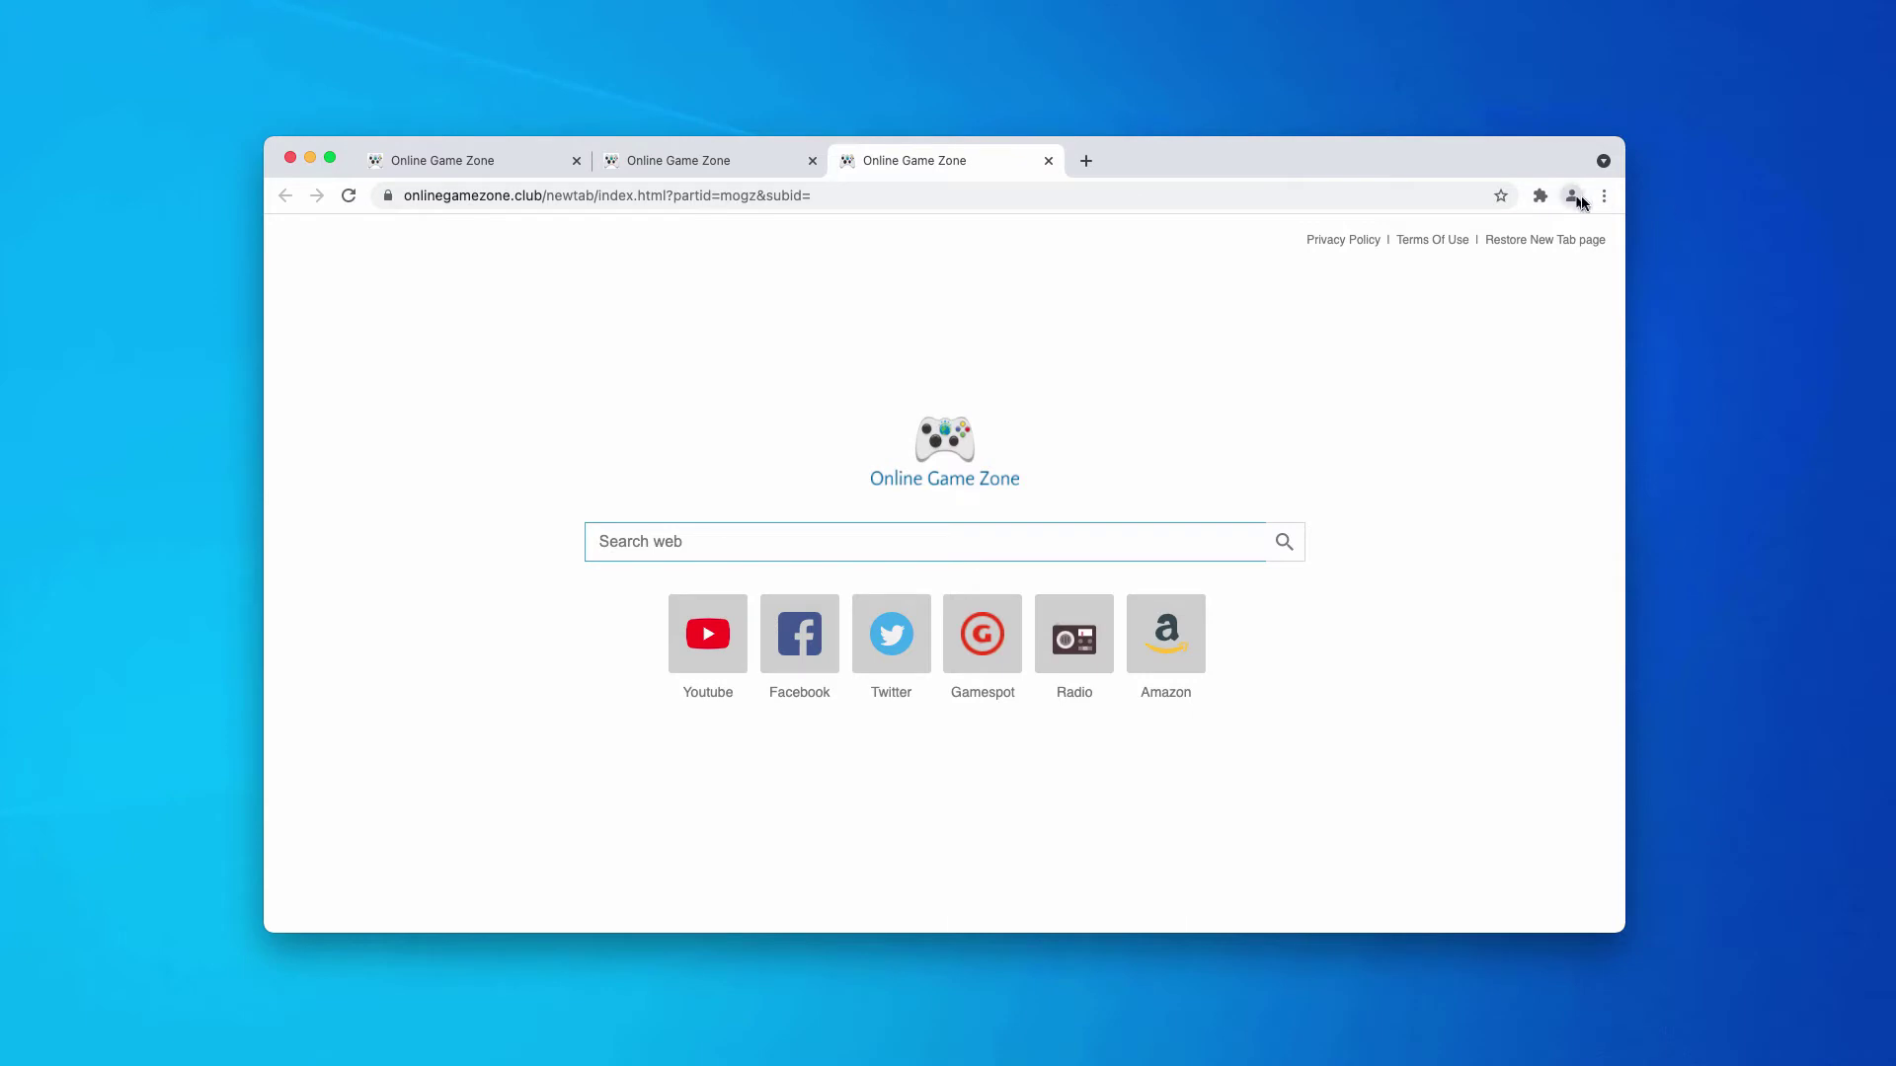
Go to Chrome Settings > Site Settings > Notifications.
click(1603, 195)
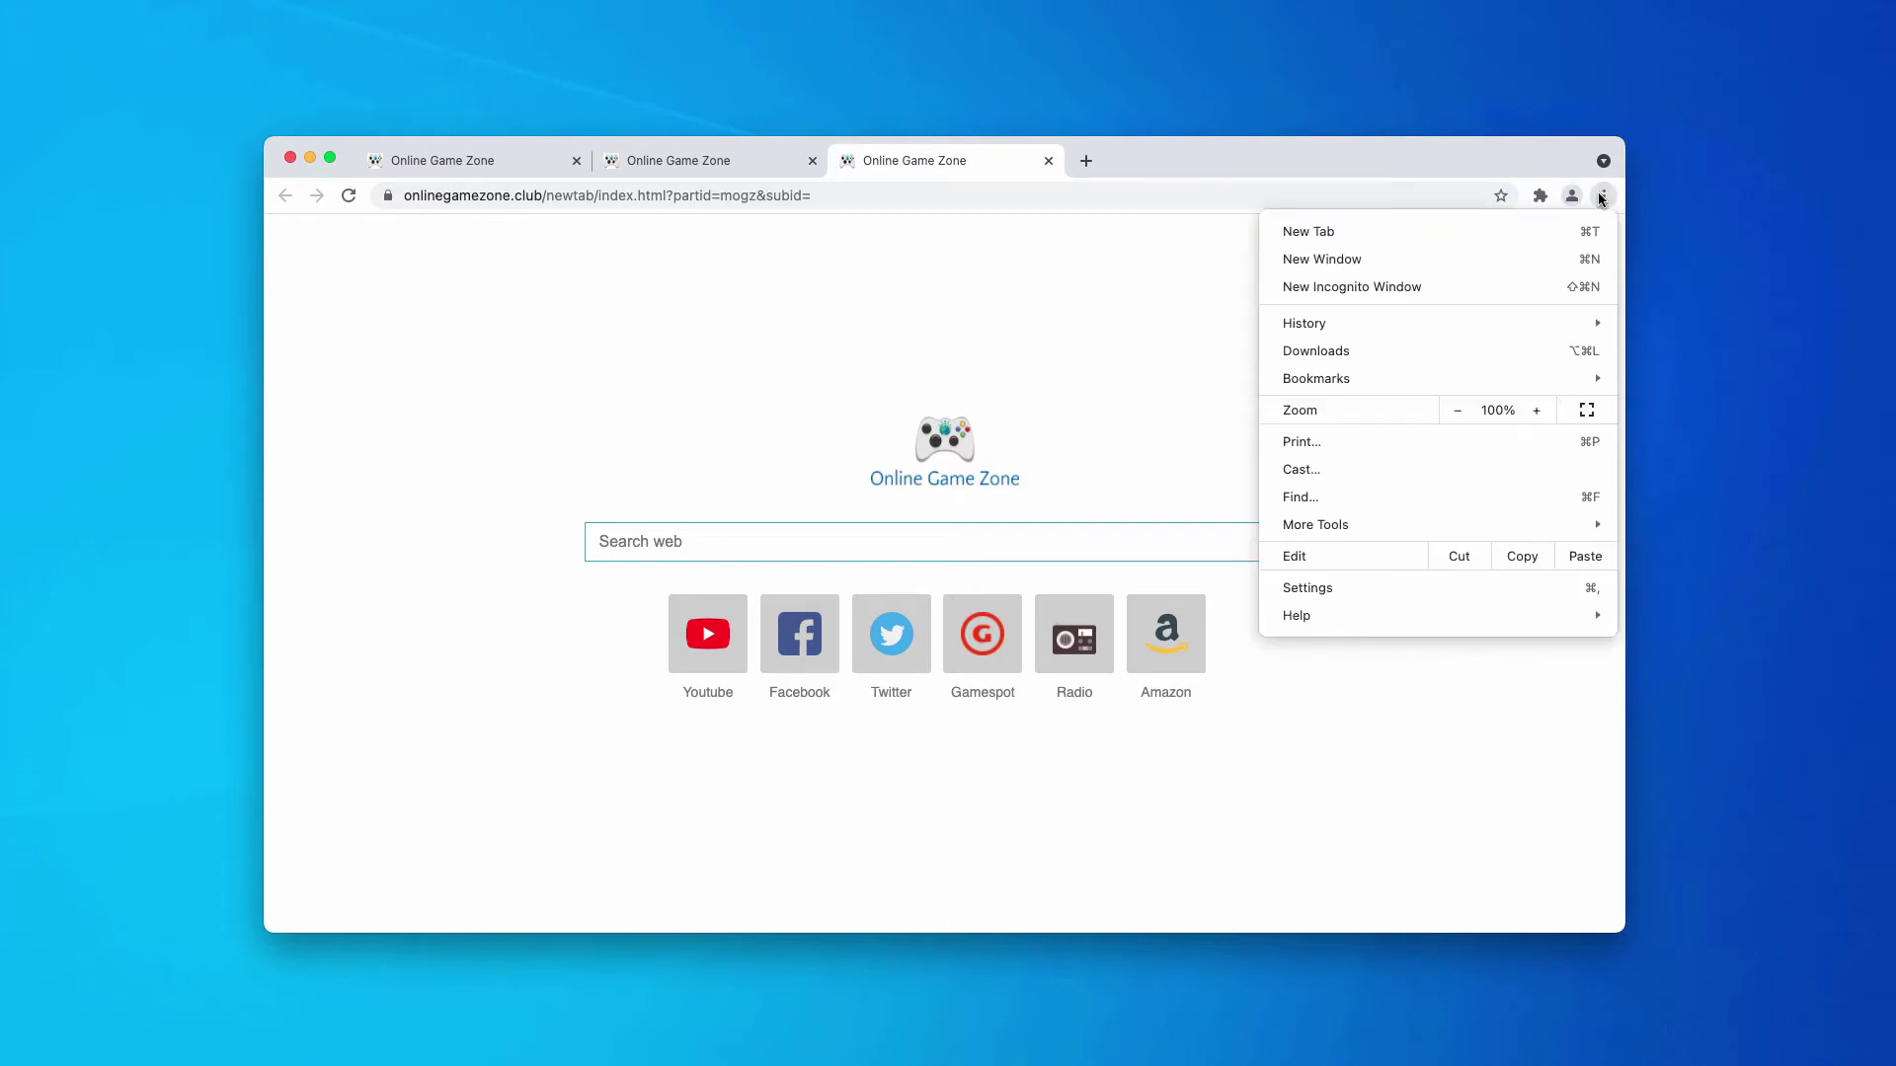
click(1335, 587)
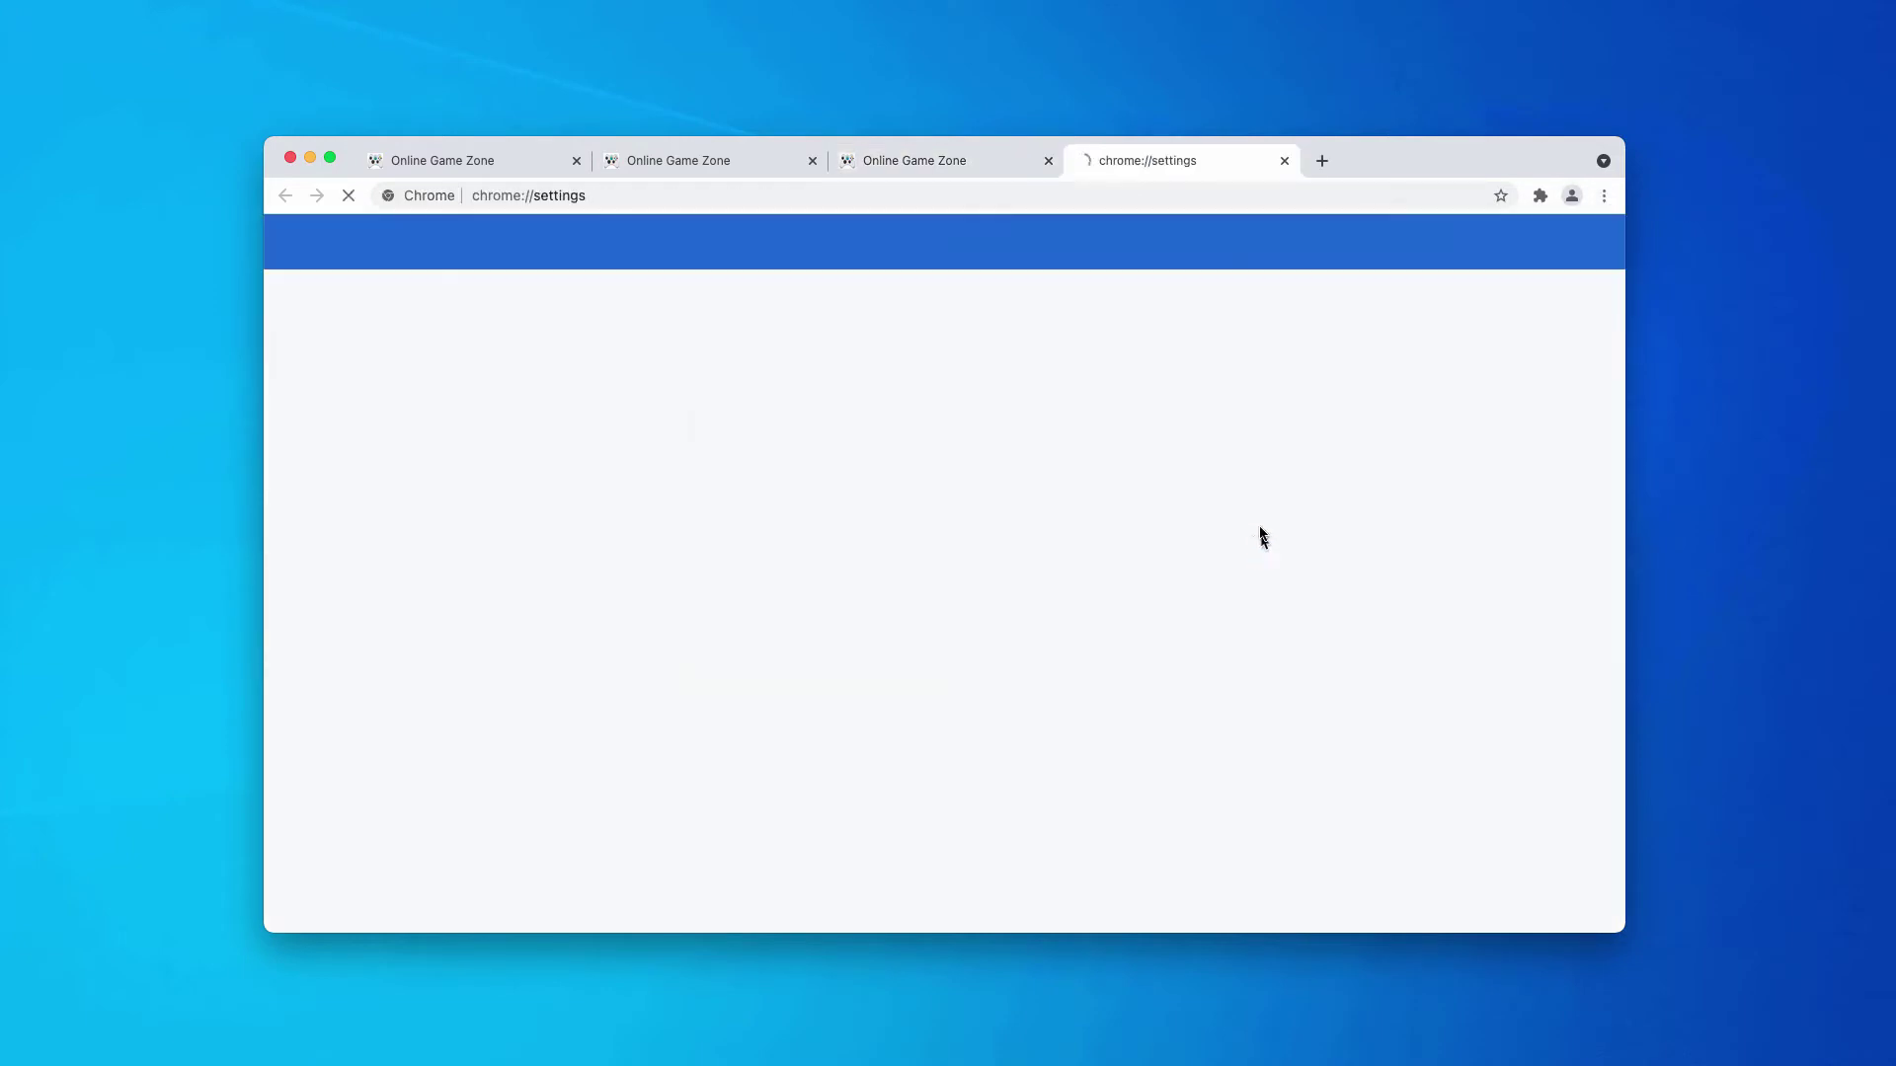
scroll(1083, 517, down, 3)
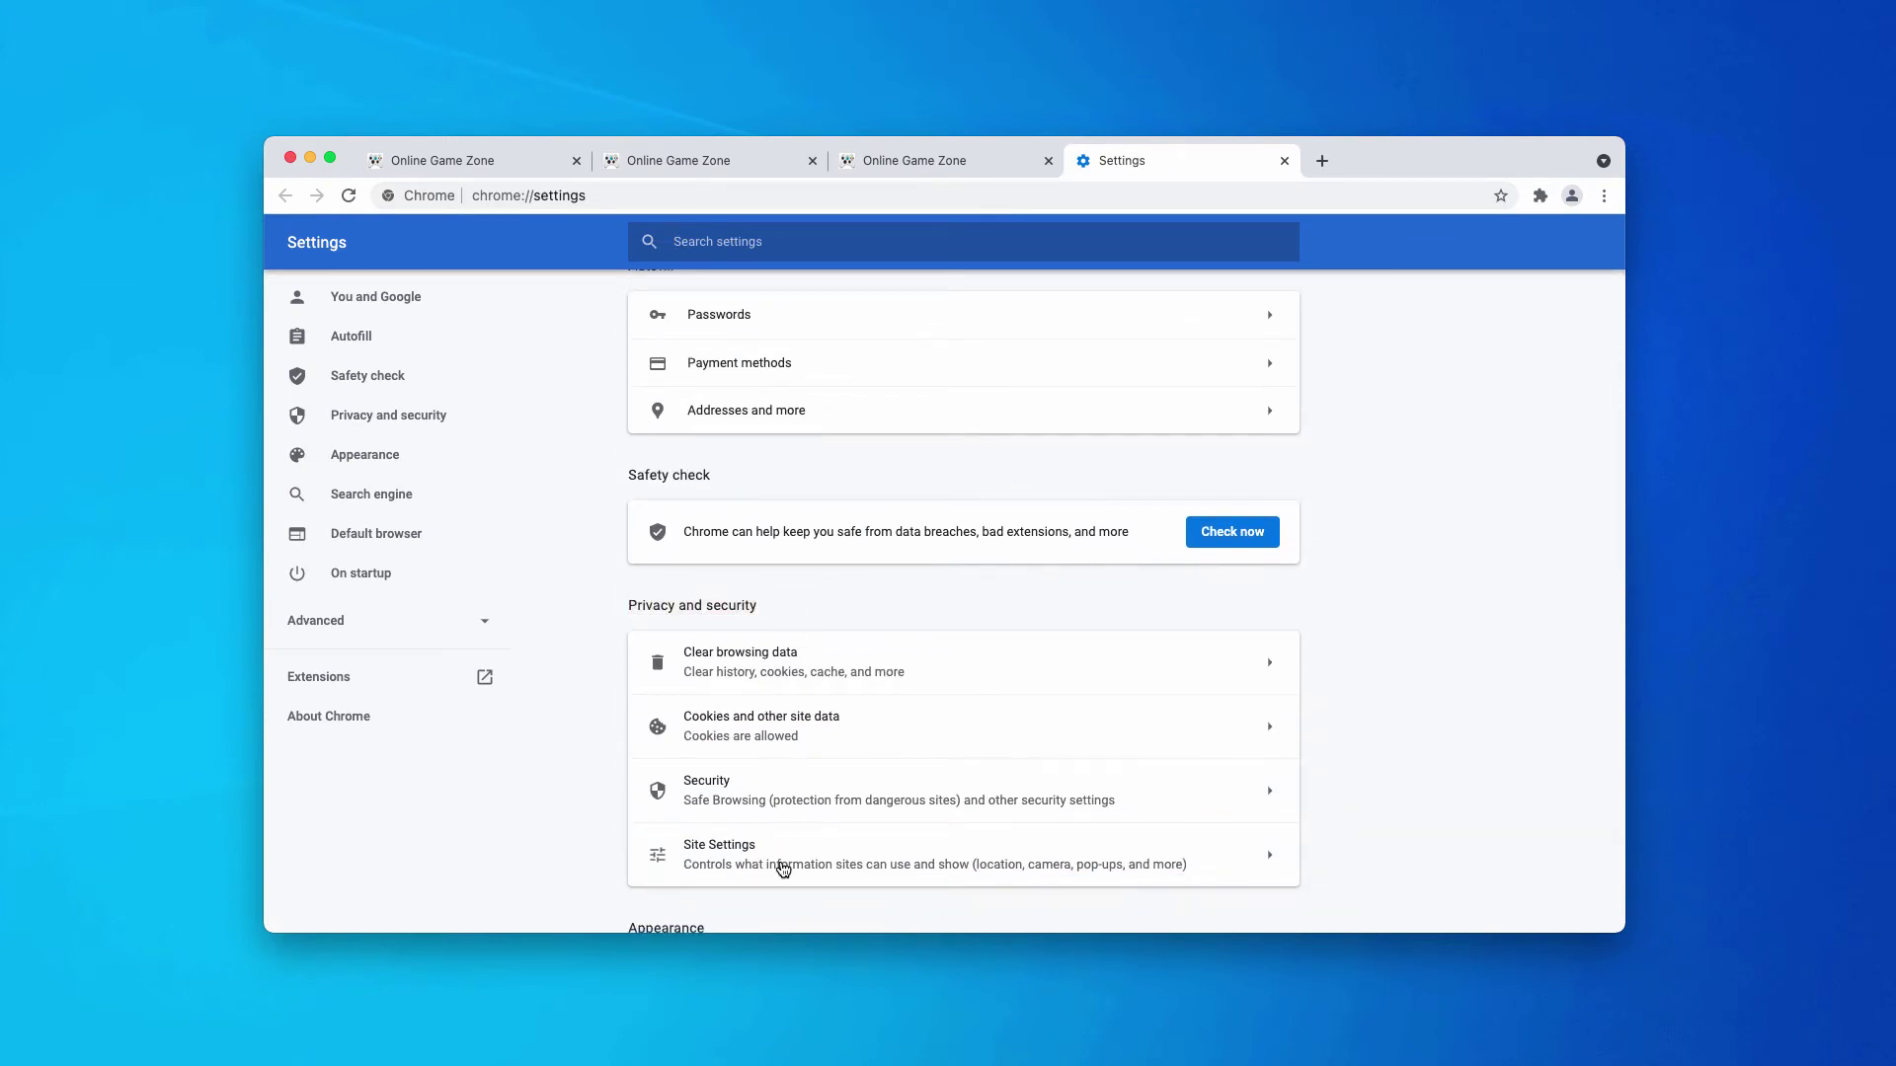
click(783, 867)
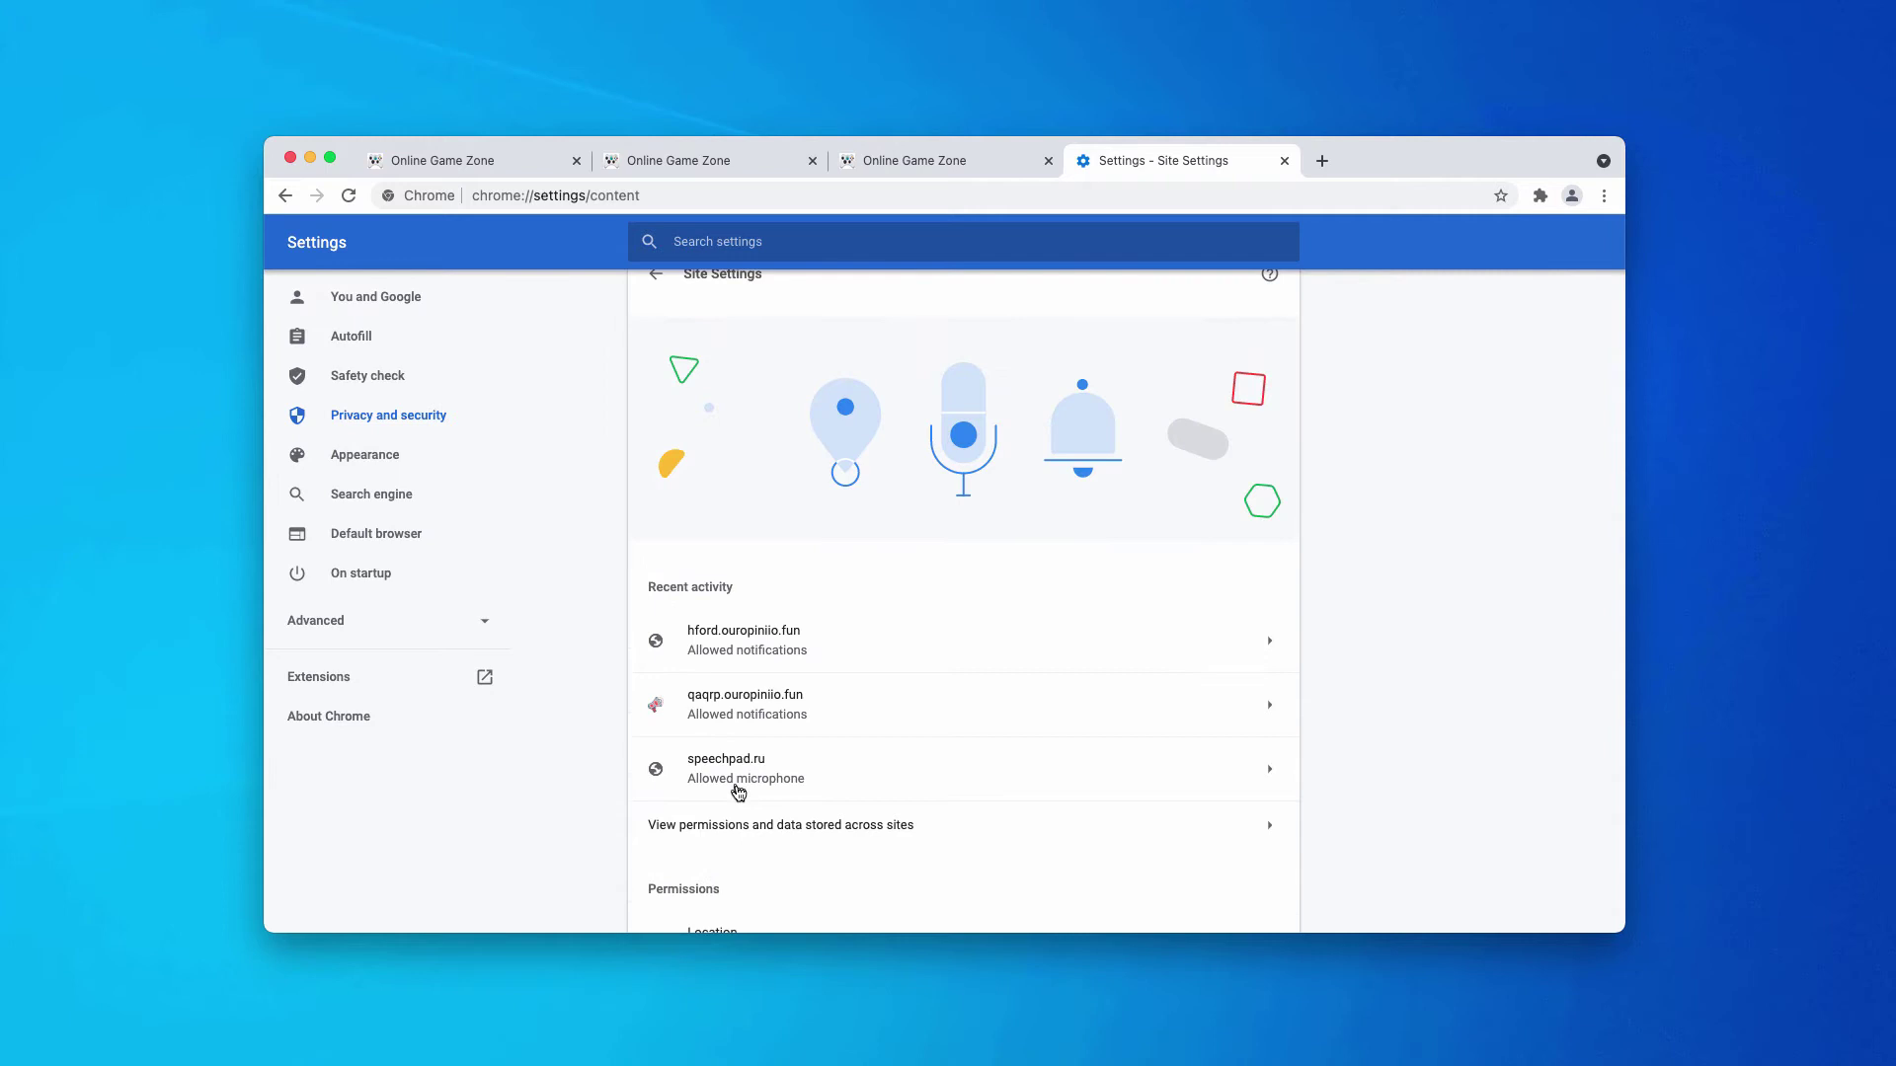
scroll(747, 787, down, 3)
scroll(748, 787, down, 3)
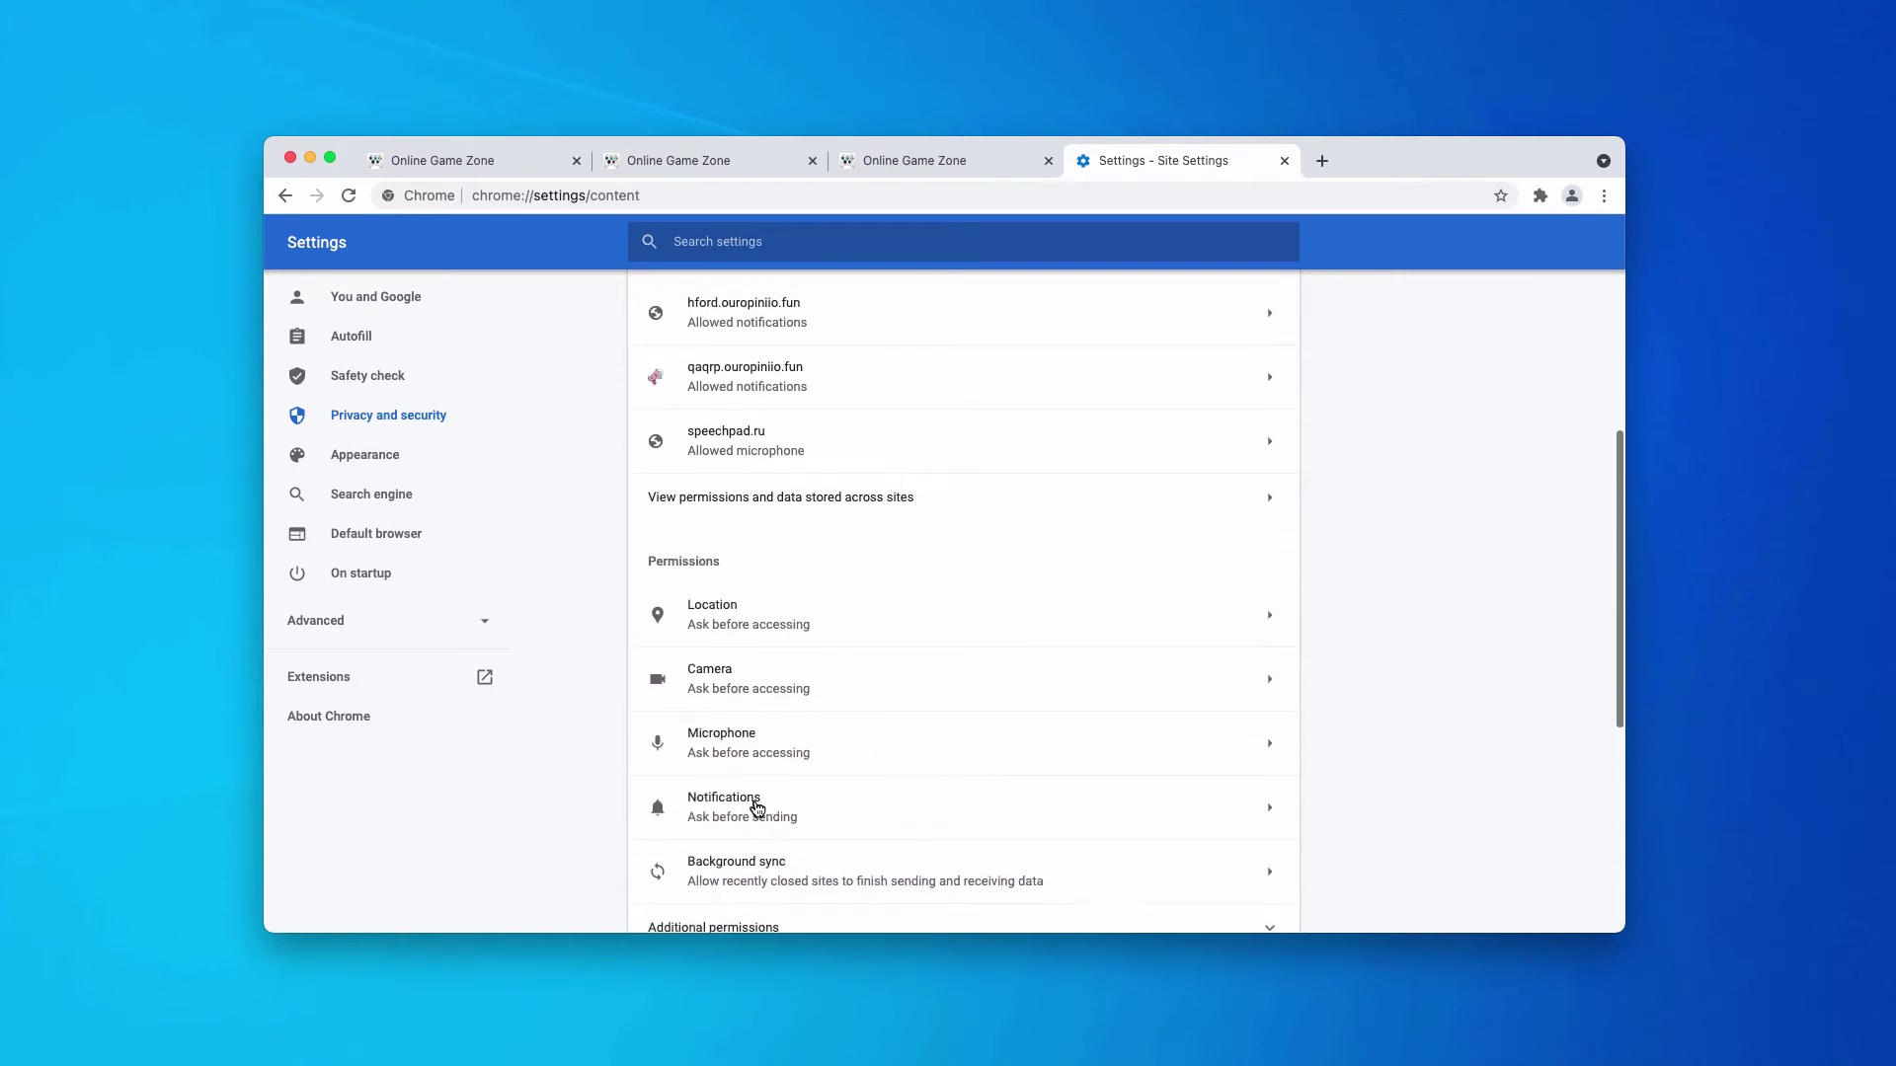
click(753, 787)
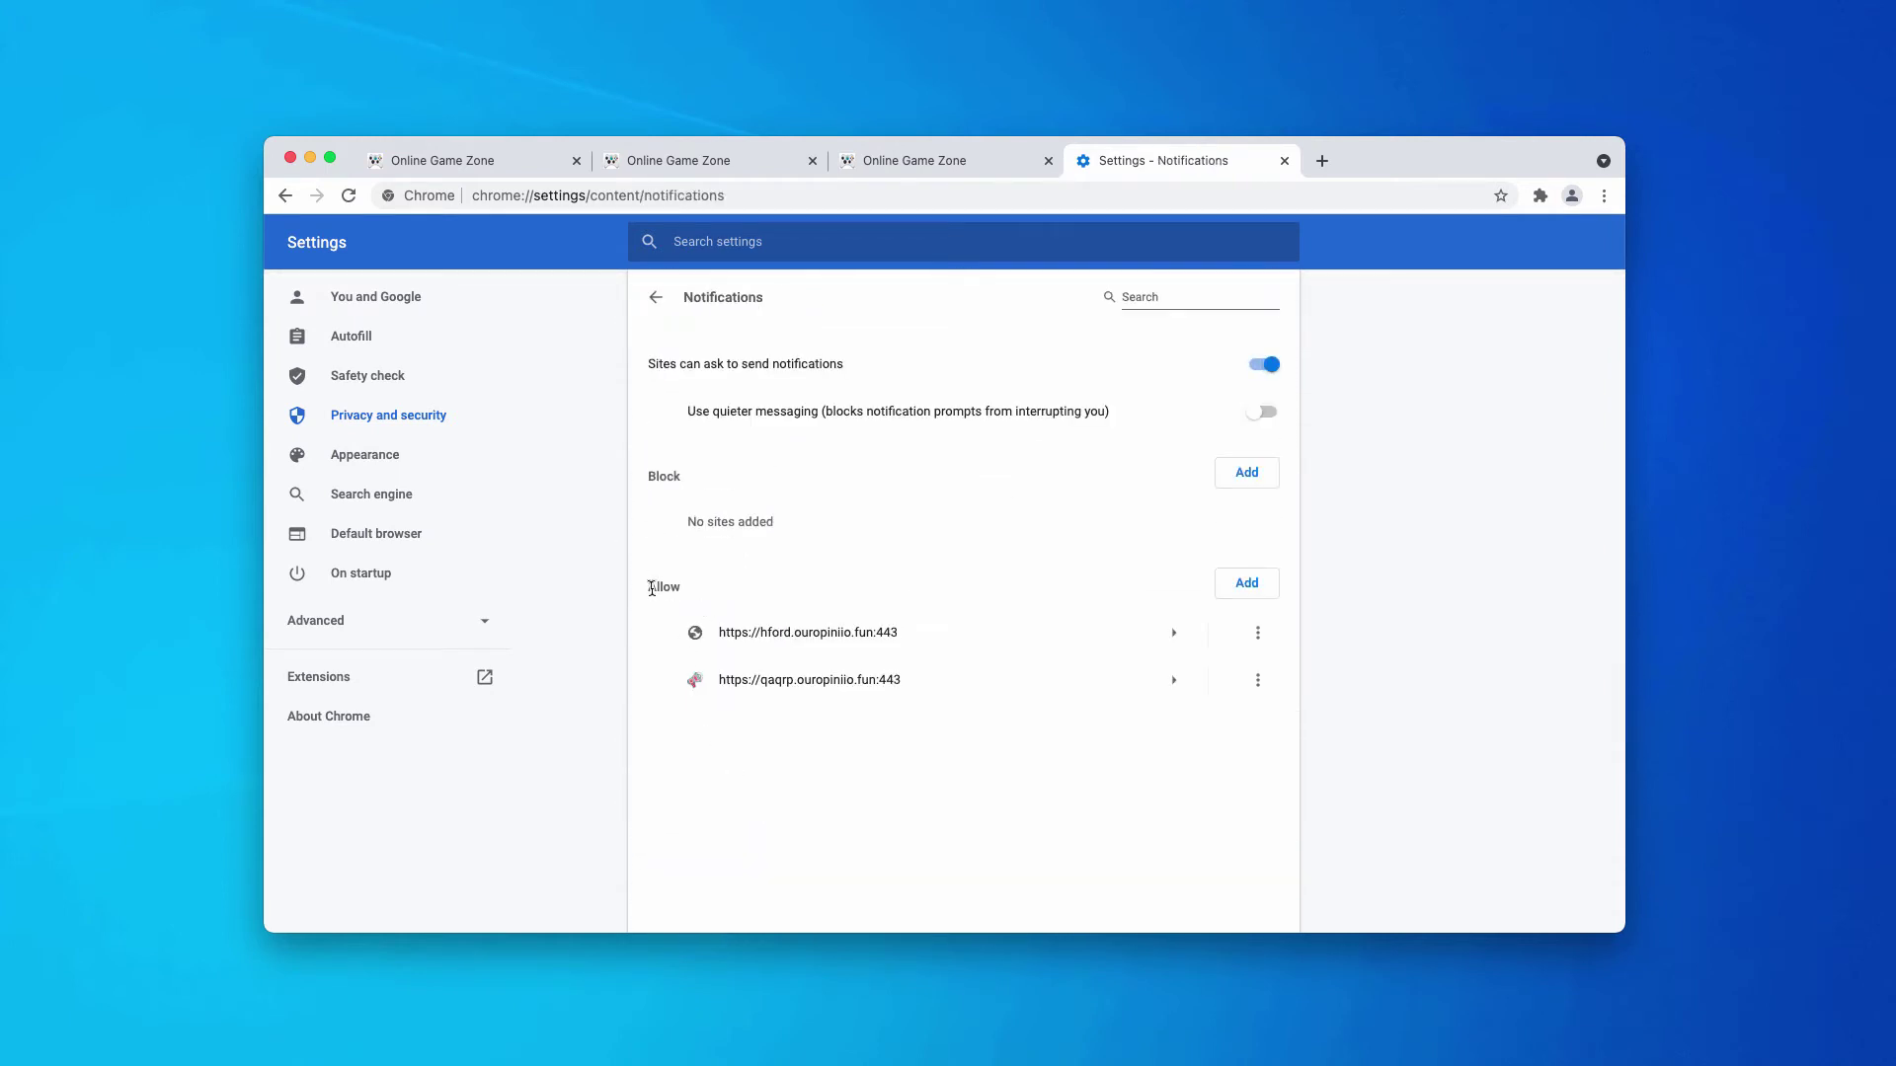
Remove hford.ouropiniio.fun and qaqrp.ouropiniio.fun from the notification Allow list.
mouse_move(652, 588)
mouse_down()
mouse_move(687, 593)
mouse_move(662, 589)
mouse_up()
click(704, 588)
click(1257, 633)
click(1233, 711)
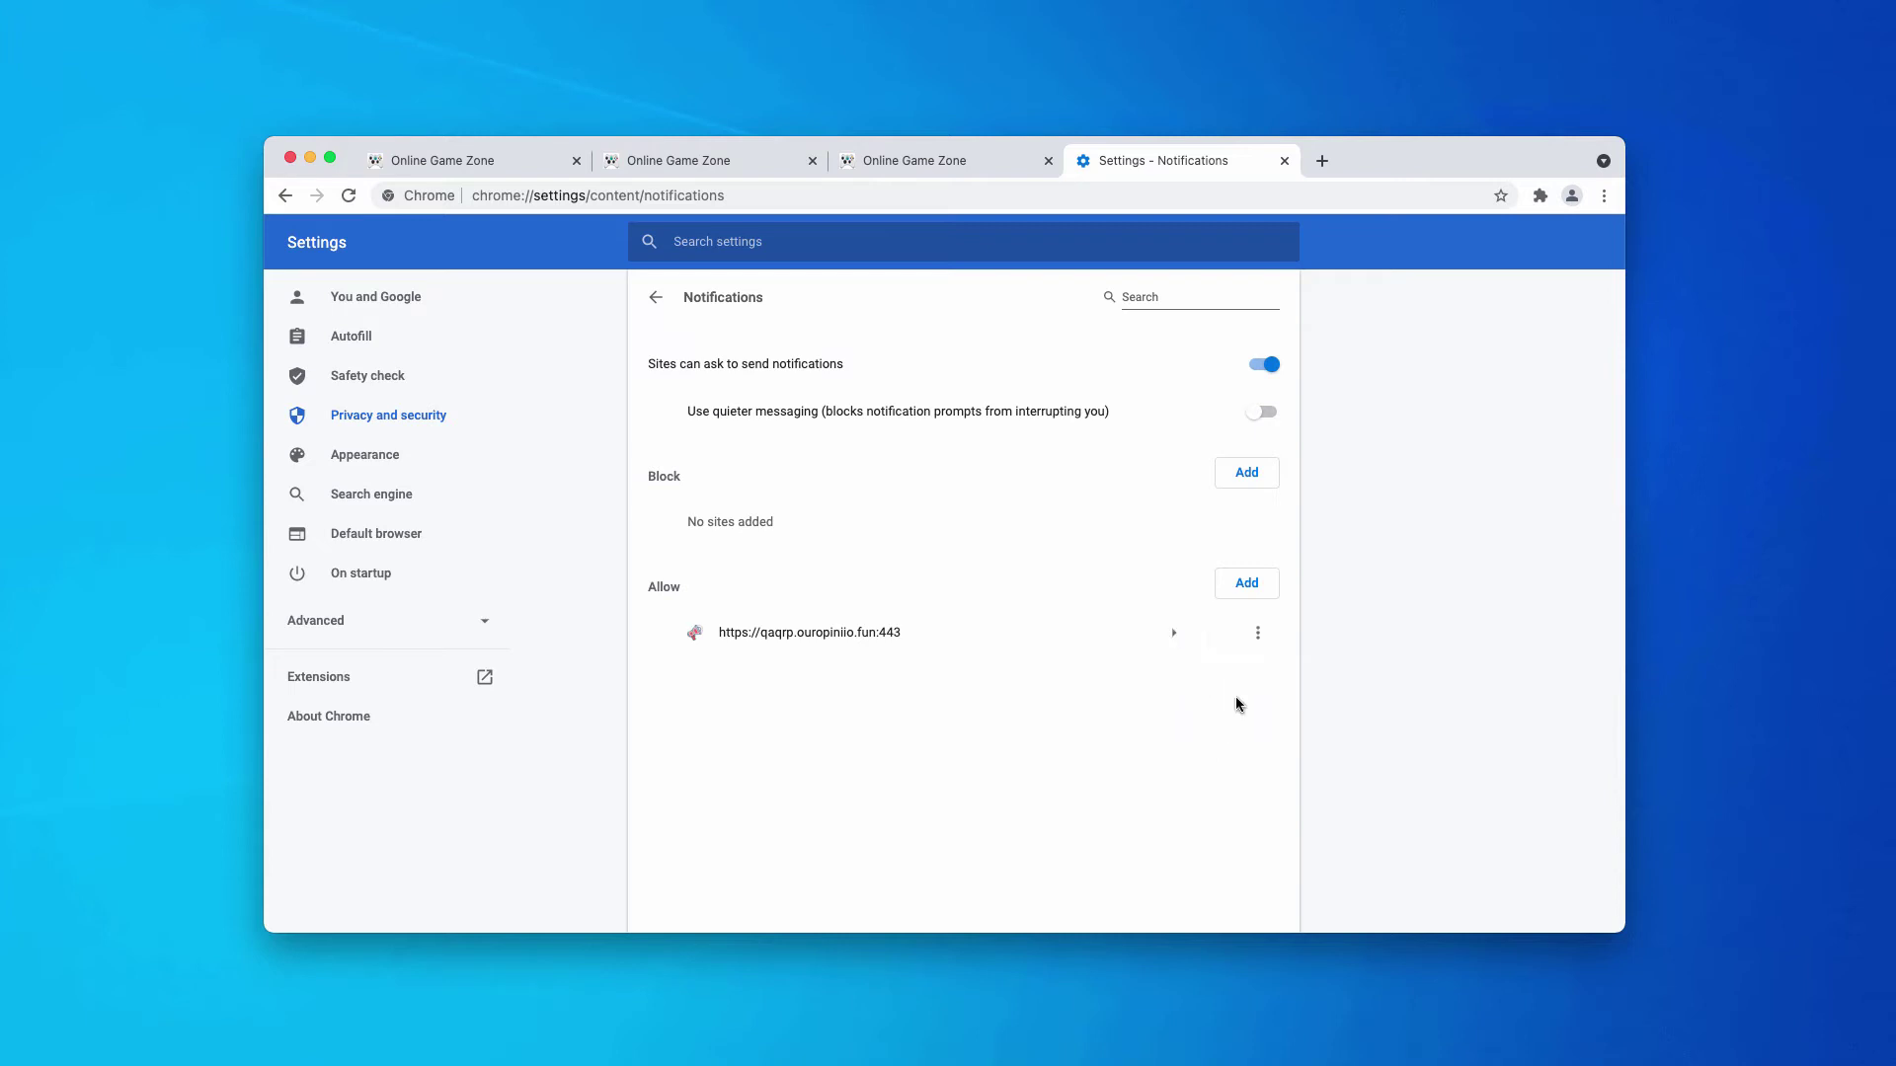
click(1257, 633)
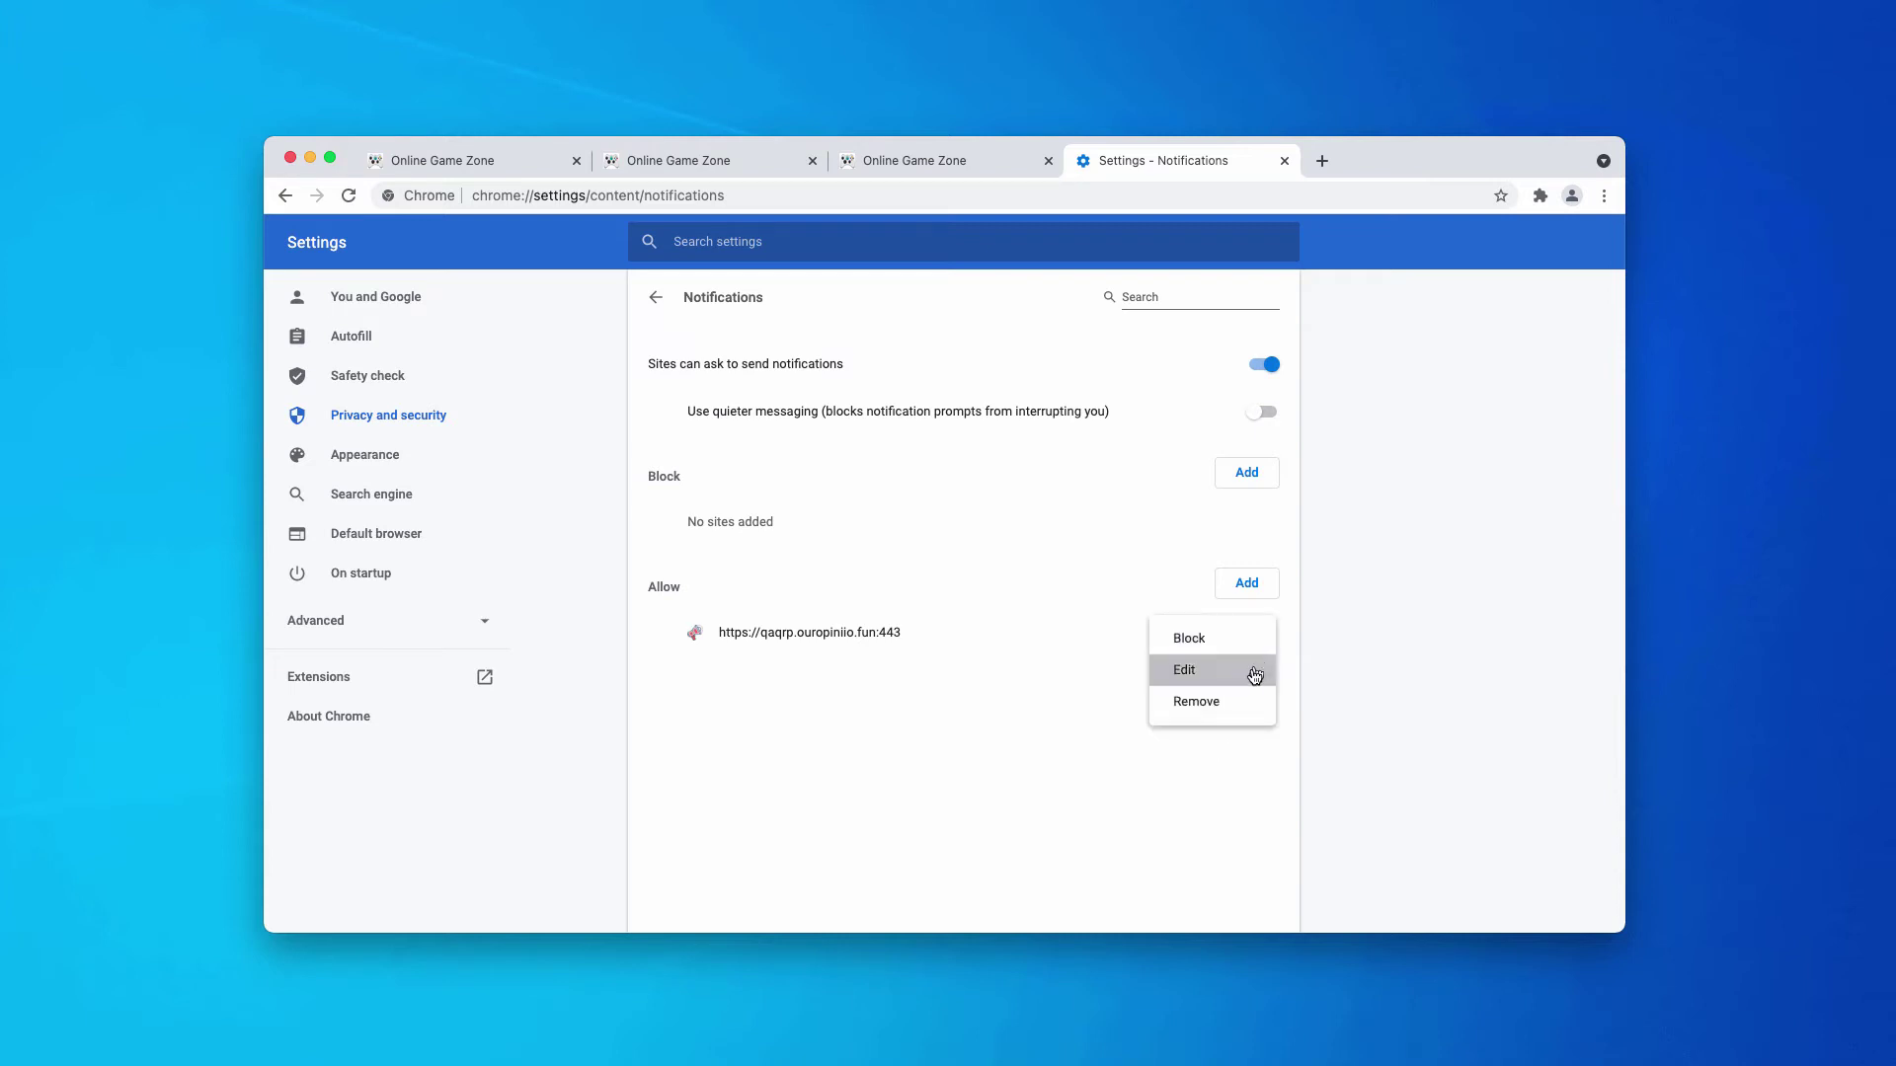
click(1238, 707)
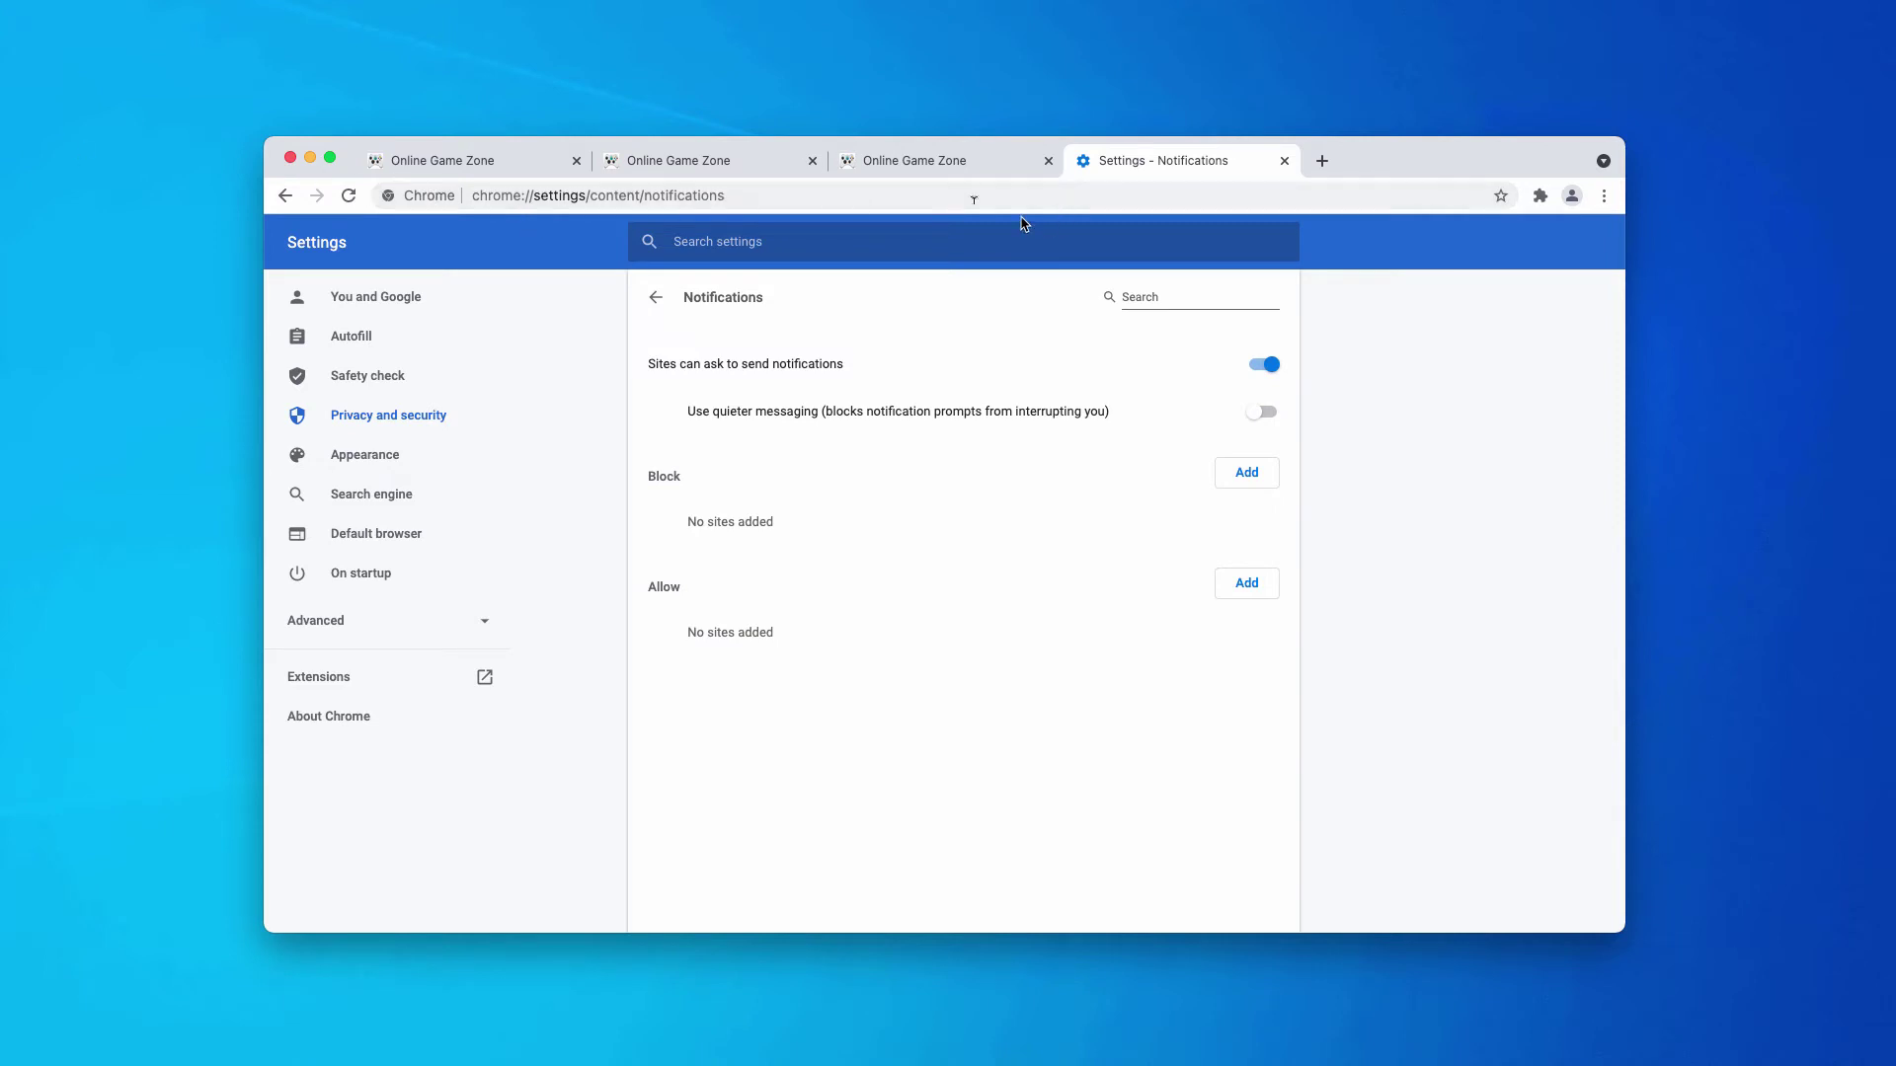
Go to combocleaner.com and open its 'For Windows' product page.
click(900, 194)
text(combocleaner.com)
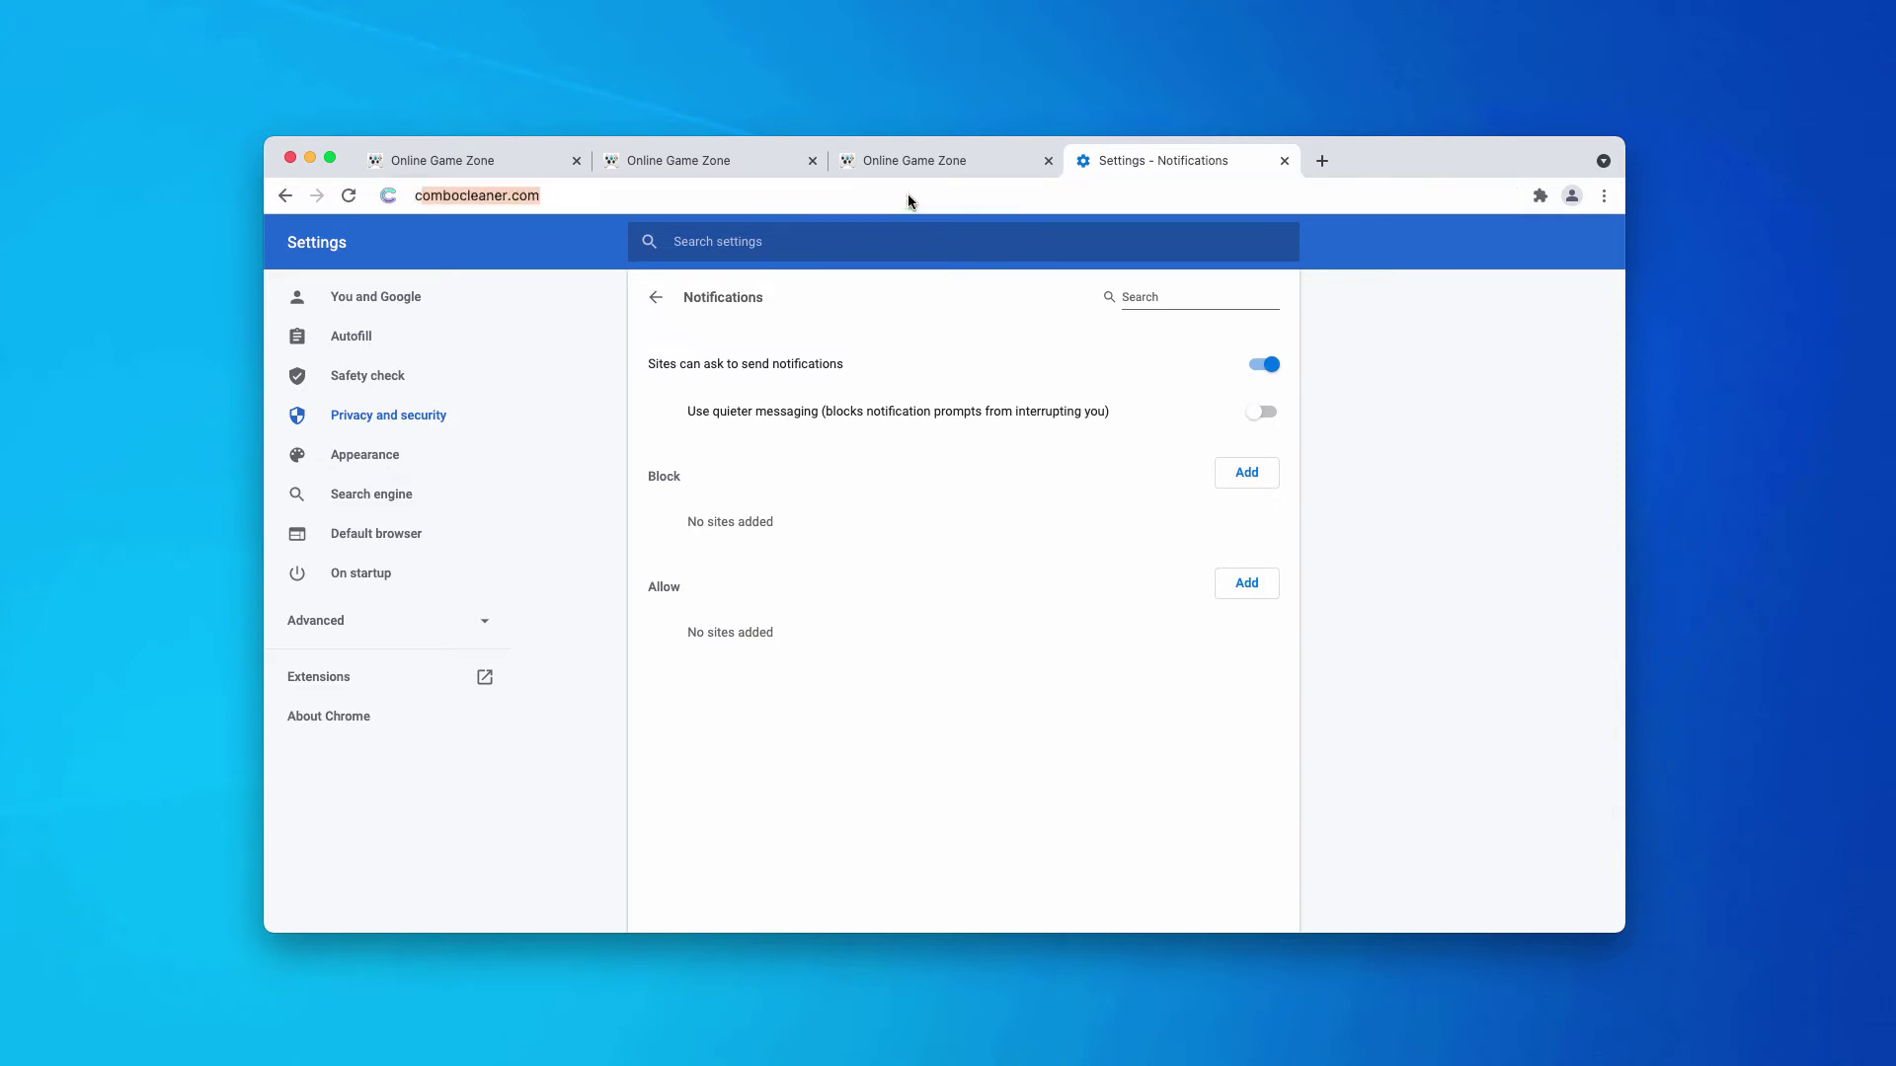
key(Return)
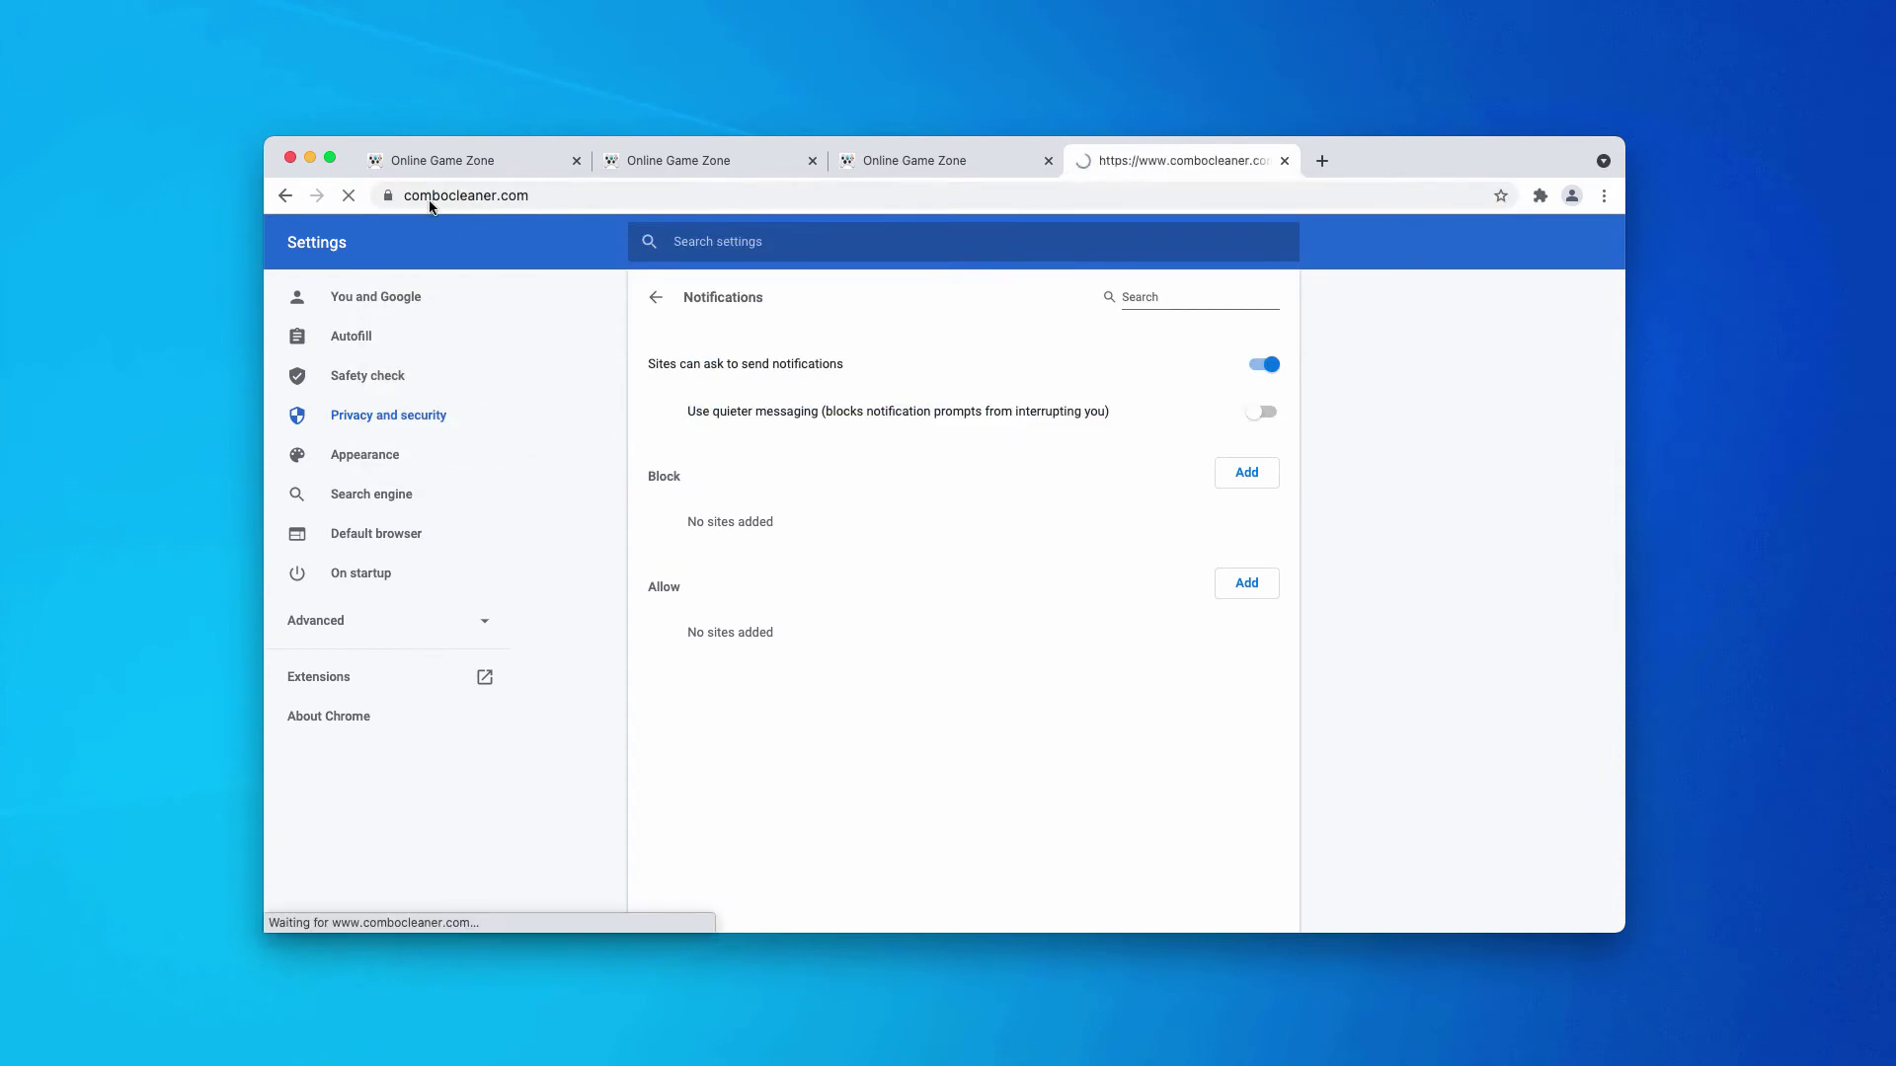
click(1006, 300)
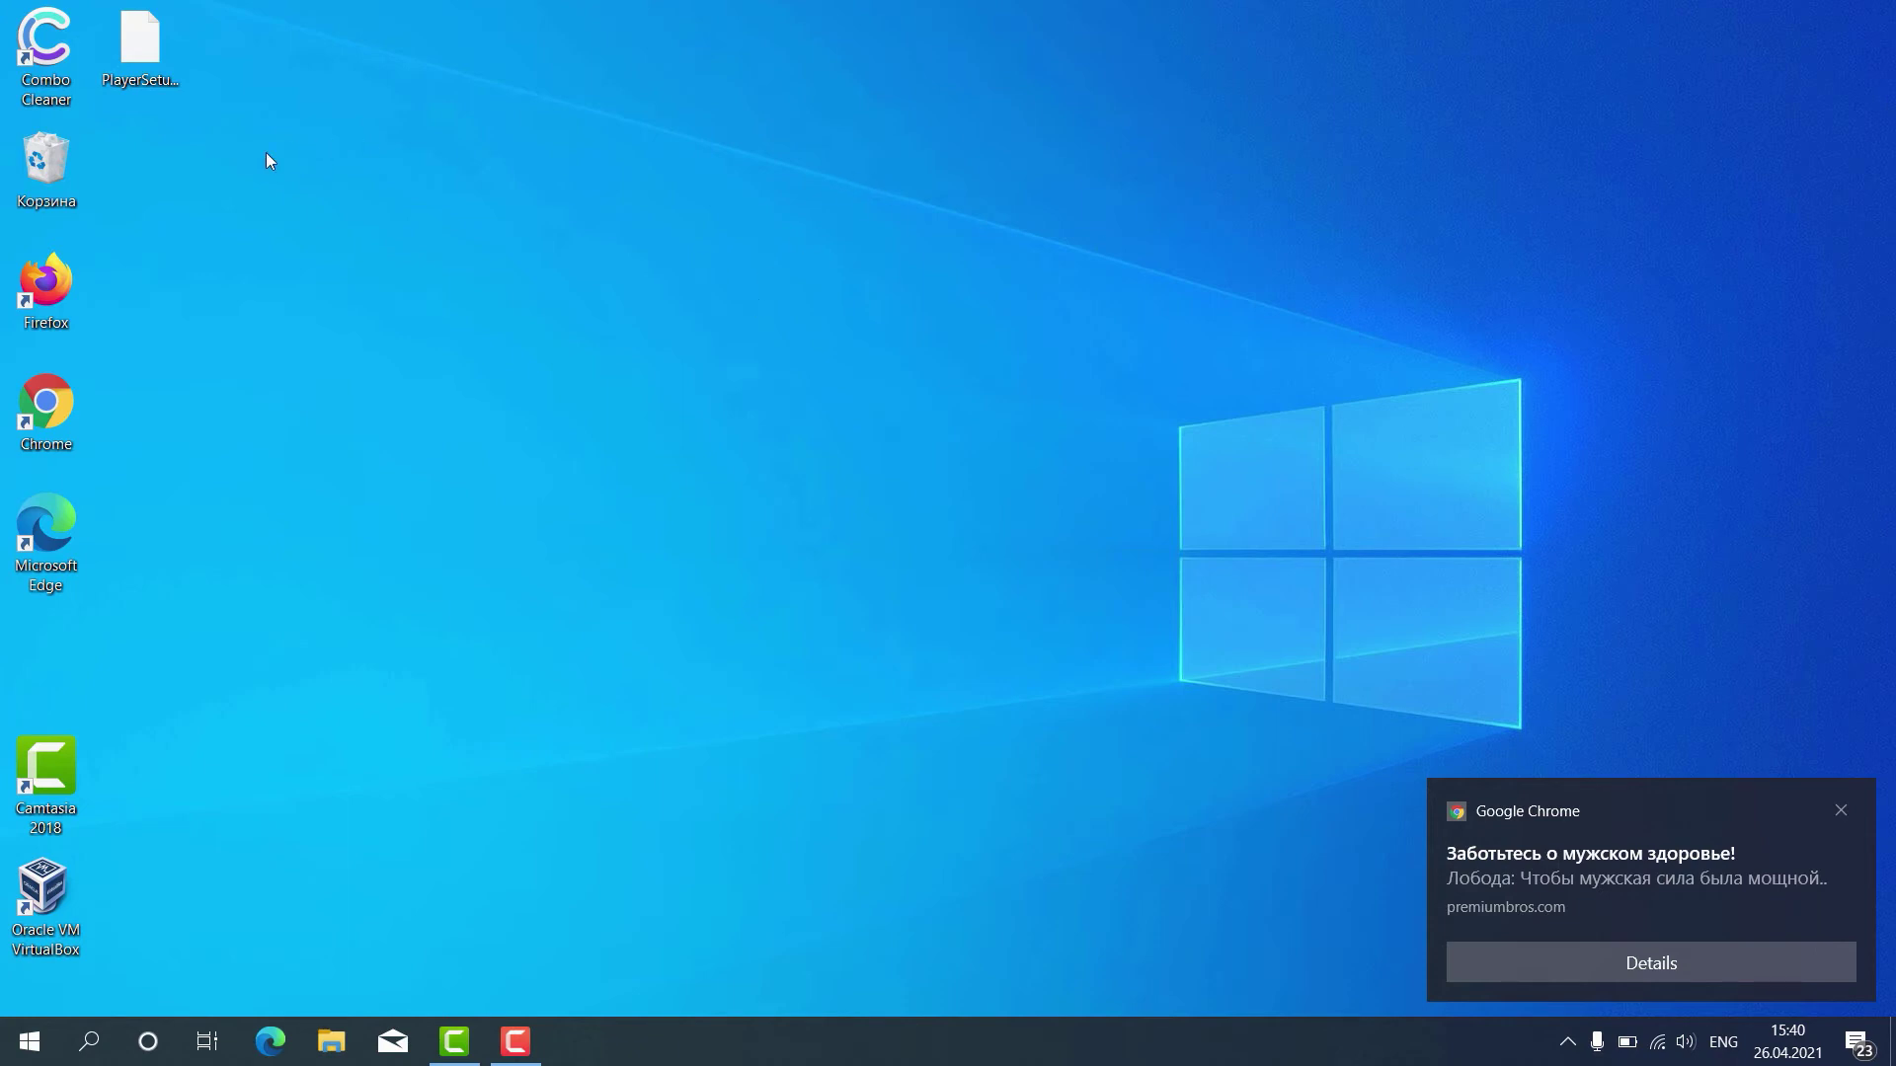
Launch Combo Cleaner from its desktop shortcut.
double_click(56, 80)
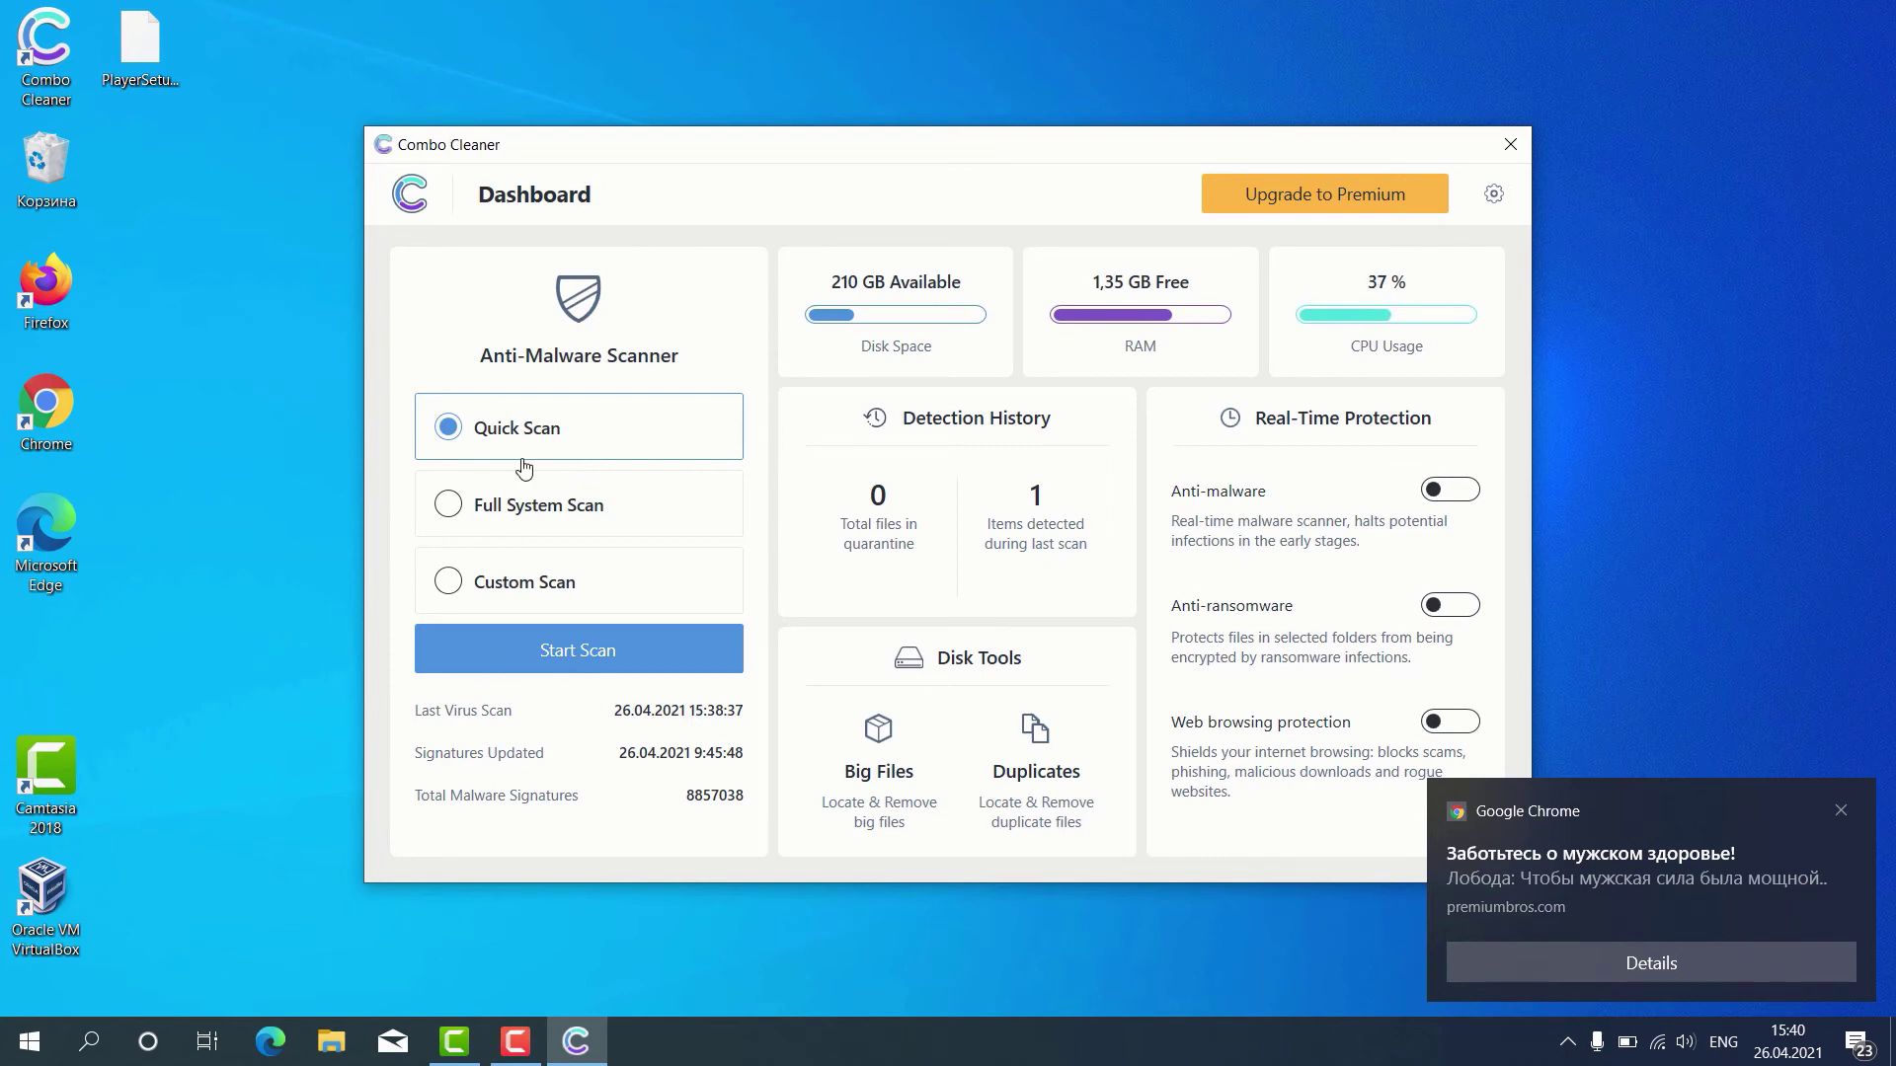
Start the Quick Scan and move the Combo Cleaner window slightly left.
click(571, 648)
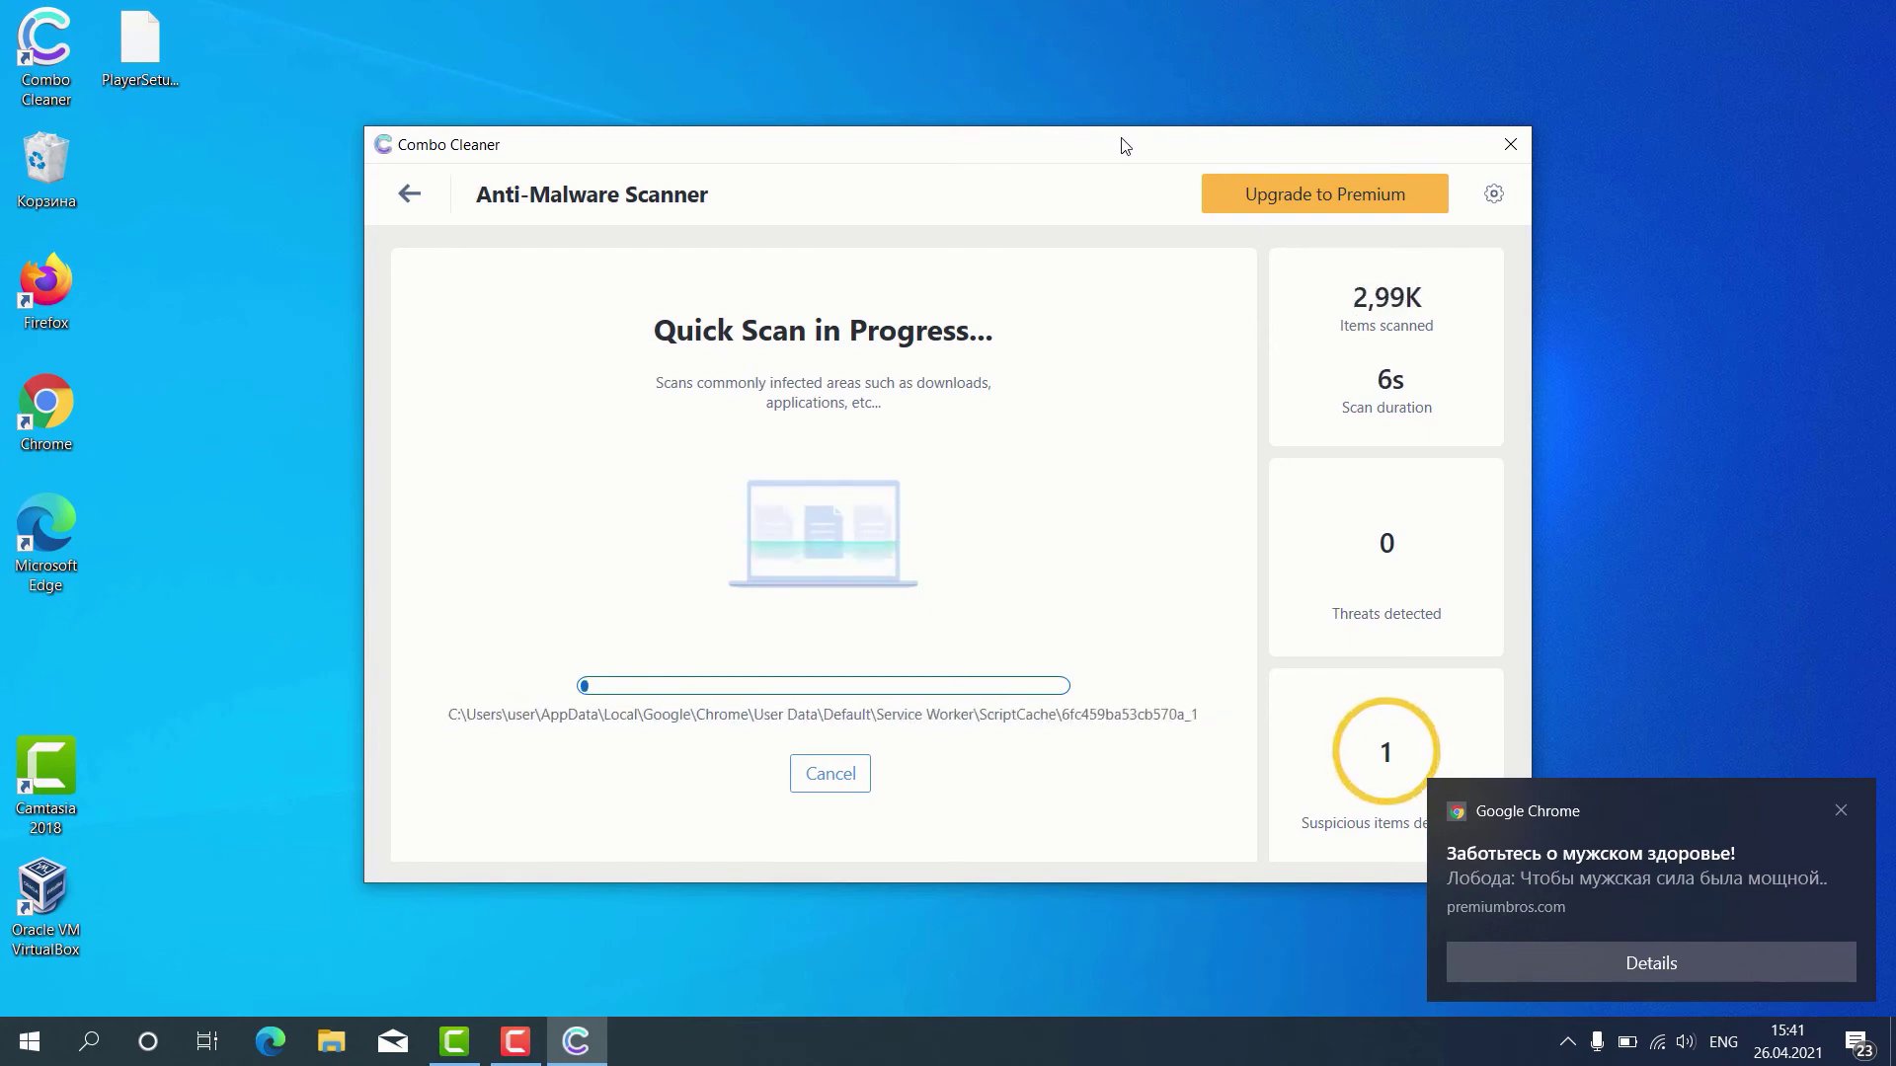
drag(1122, 139, 1066, 136)
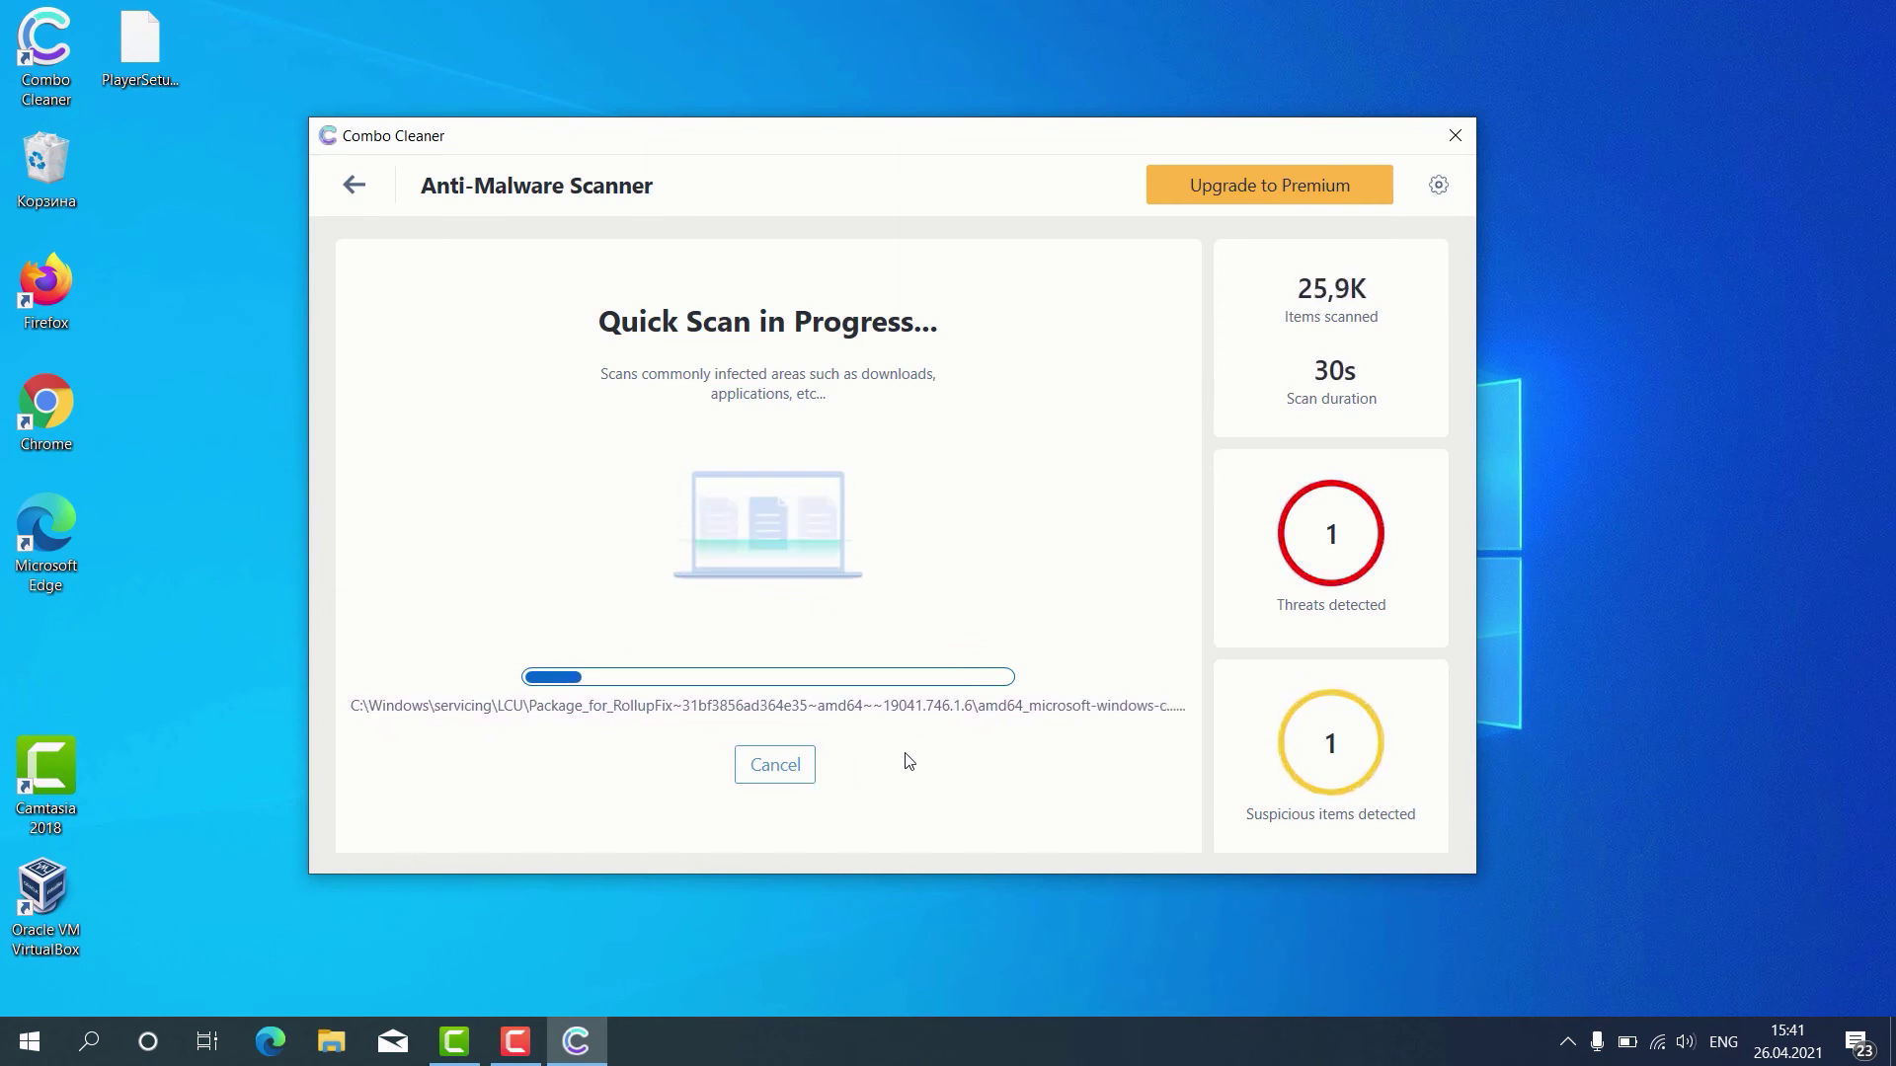
Cancel the running Quick Scan and confirm with Yes.
click(793, 768)
click(835, 643)
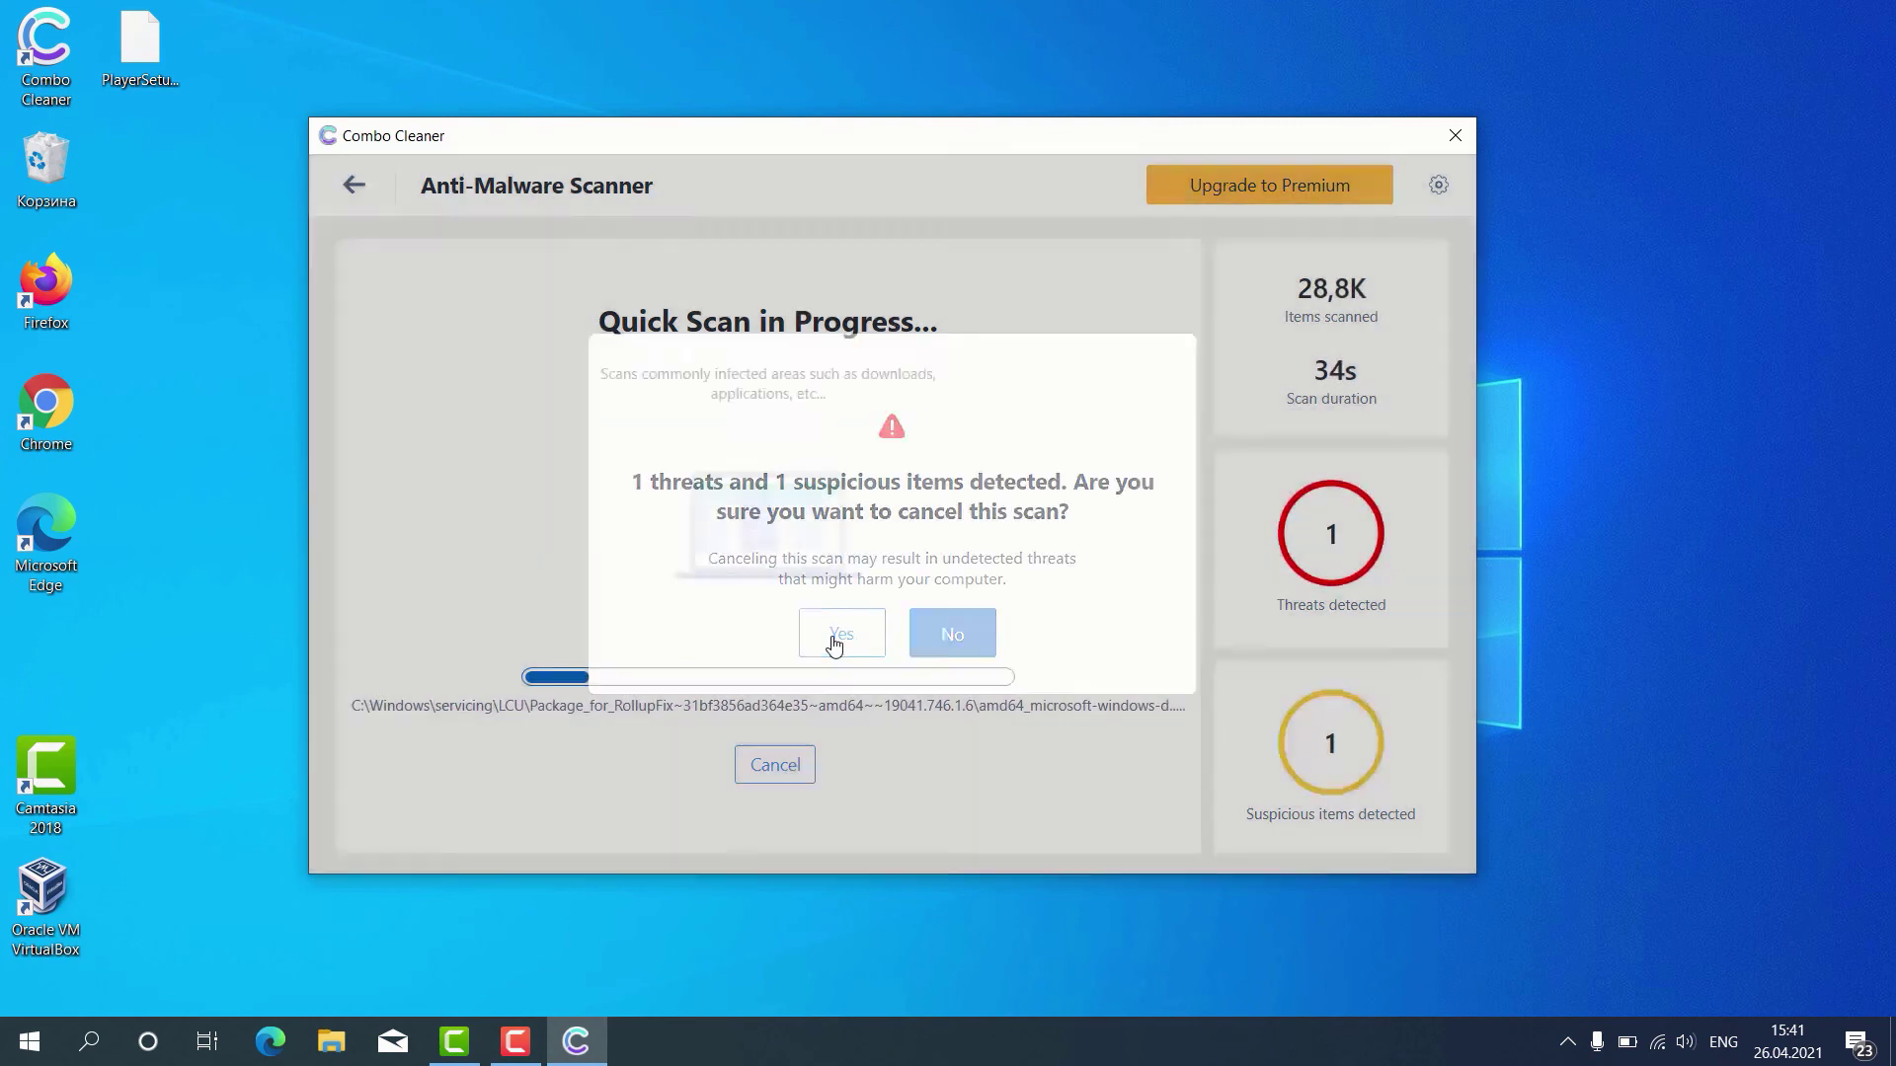